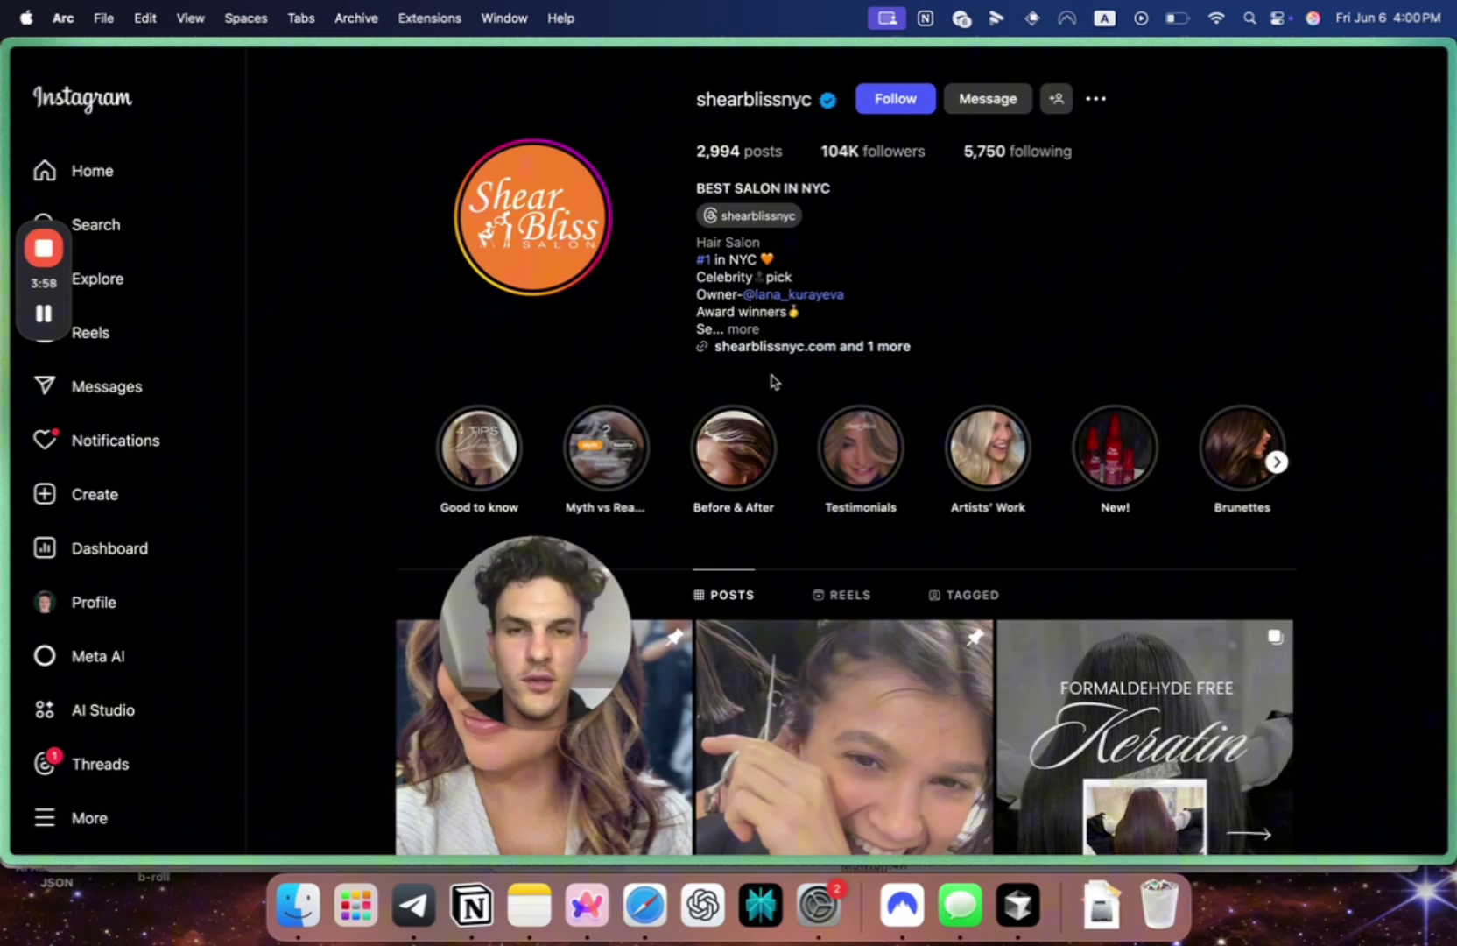
# Open the Links dialog on the shearblissnyc Instagram profile
pyautogui.click(787, 351)
# Open shearblissnyc.com and paste its web address into a new ChatGPT message
pyautogui.click(694, 437)
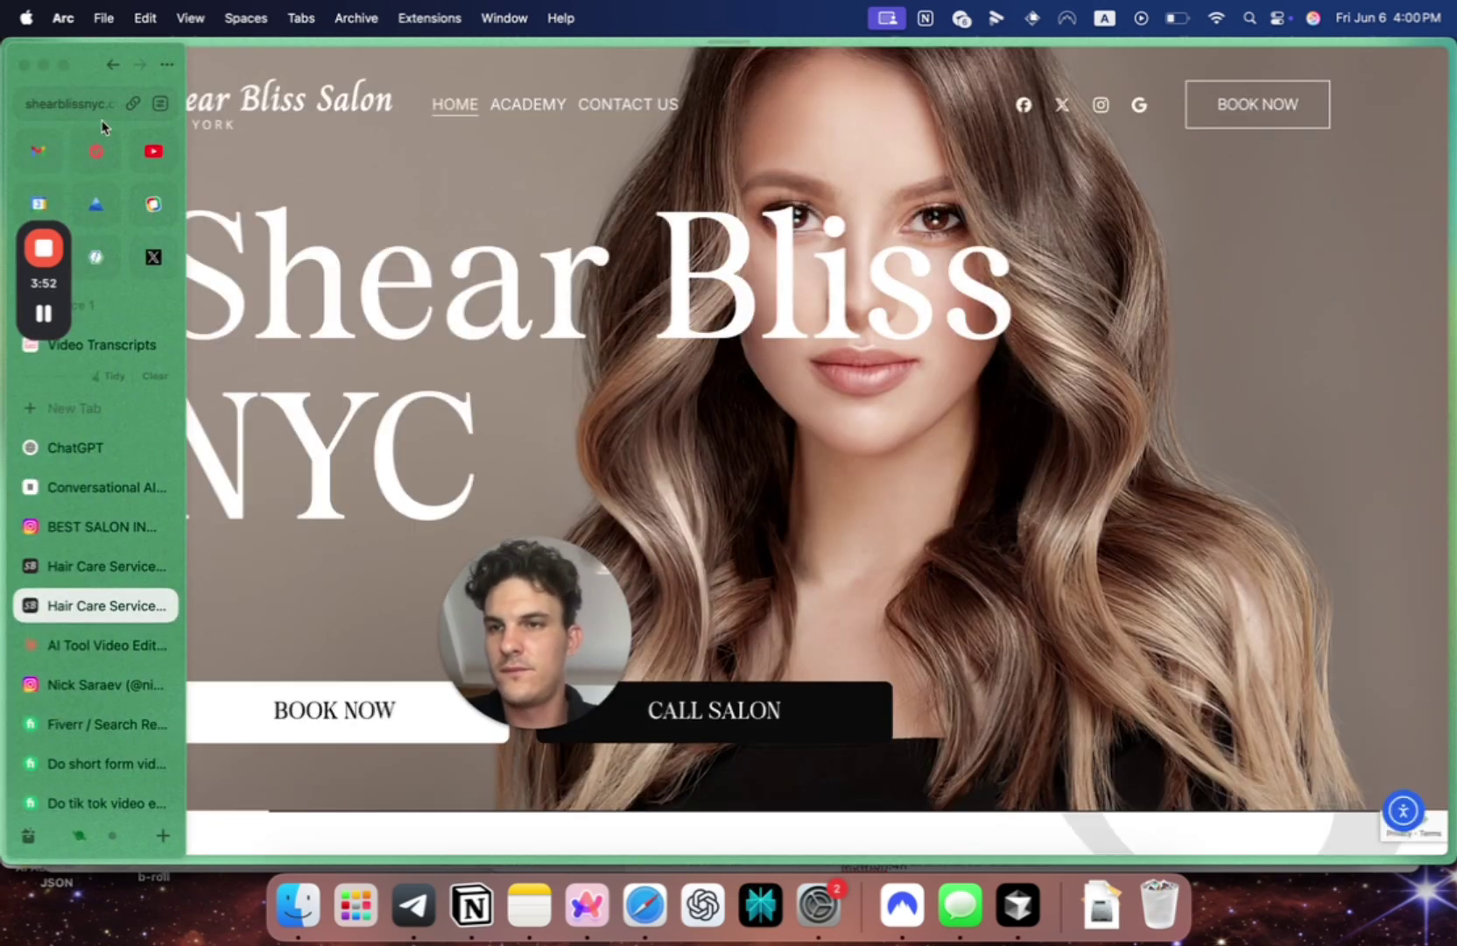
pyautogui.click(84, 106)
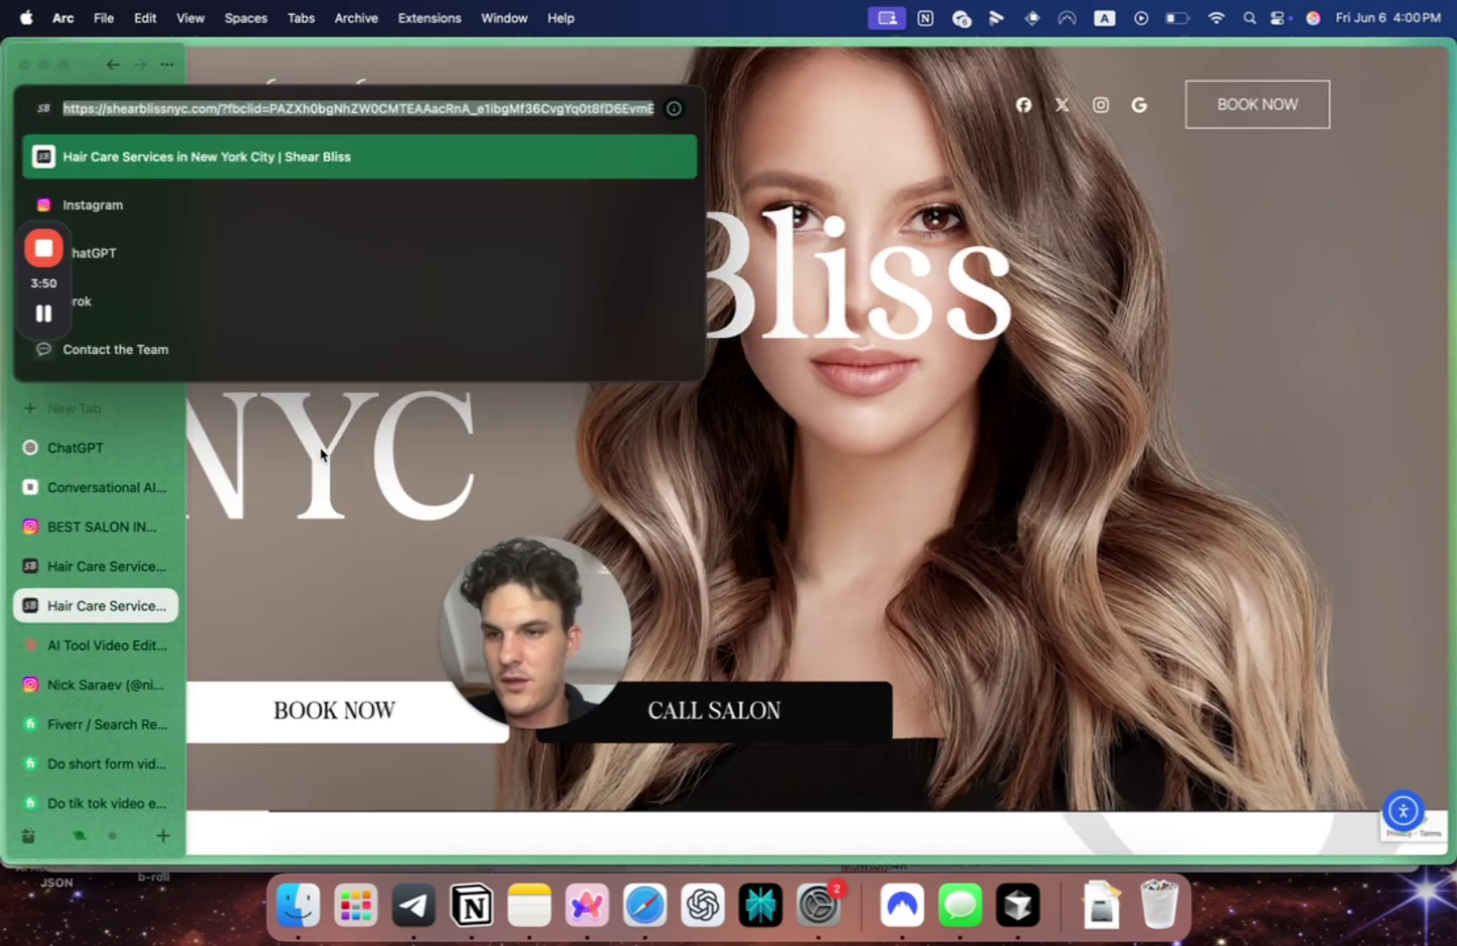
pyautogui.click(102, 455)
pyautogui.write('https://shearblissnyc.com/?fbclid=PAZXh0bgNhZW0CMTEAAacRnA_e1ibgMf36CvgYq0t8fD6EvmEJchYEjjysApuUhX5EPNK6MgdngABhqw_aem_WyL4-DrFJAxgpzcMDxGkmw')
# Select the Notion knowledge-base prompt from 'Carefully analyze' to its end
pyautogui.click(492, 926)
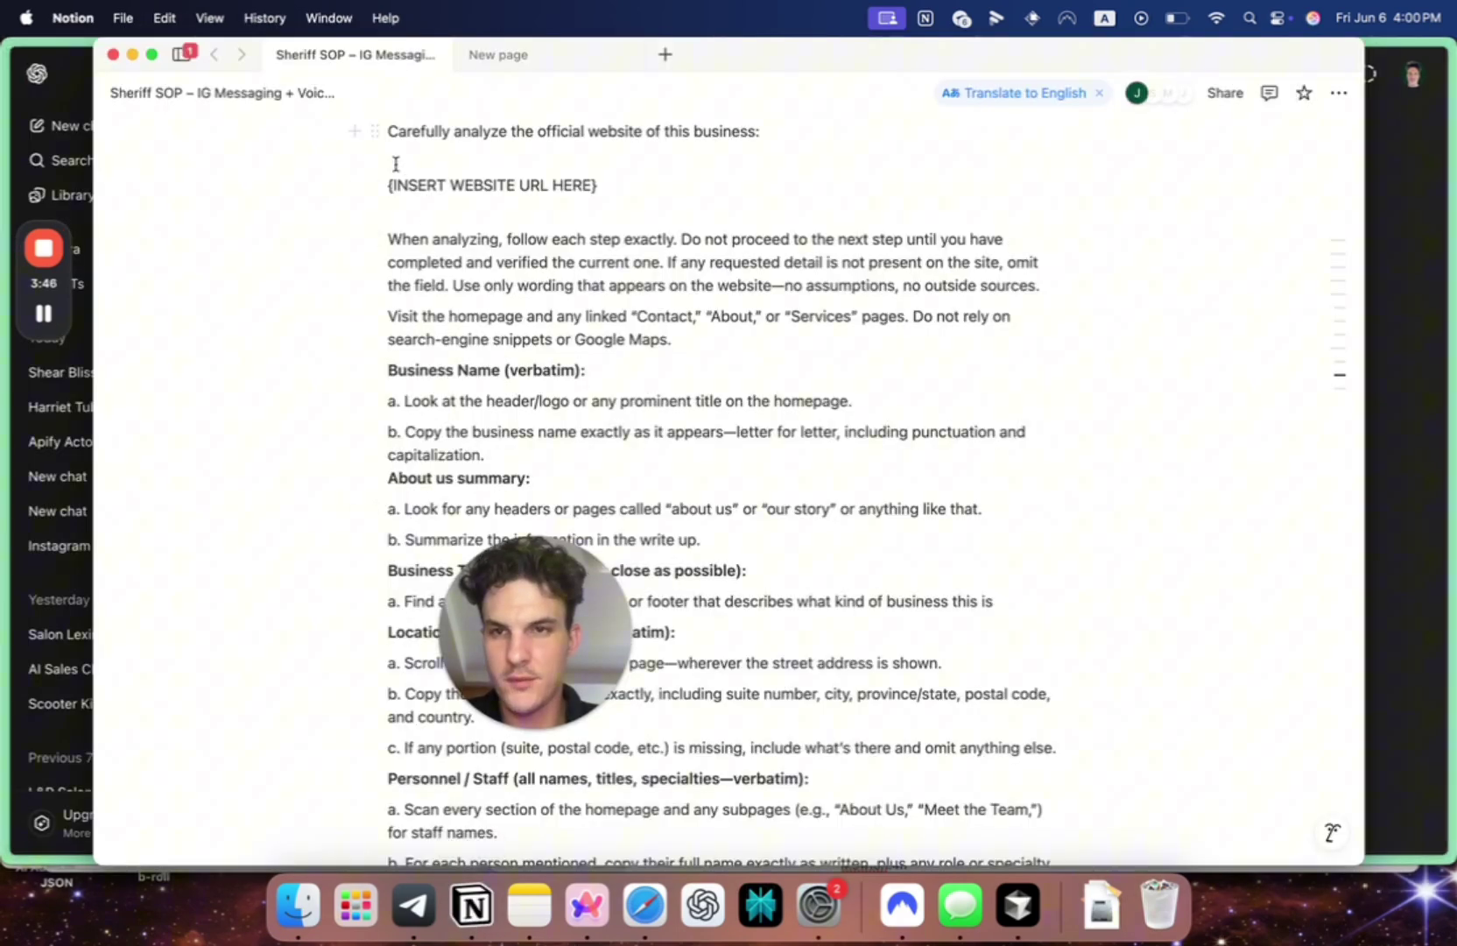
pyautogui.moveTo(379, 127); pyautogui.dragTo(688, 830)
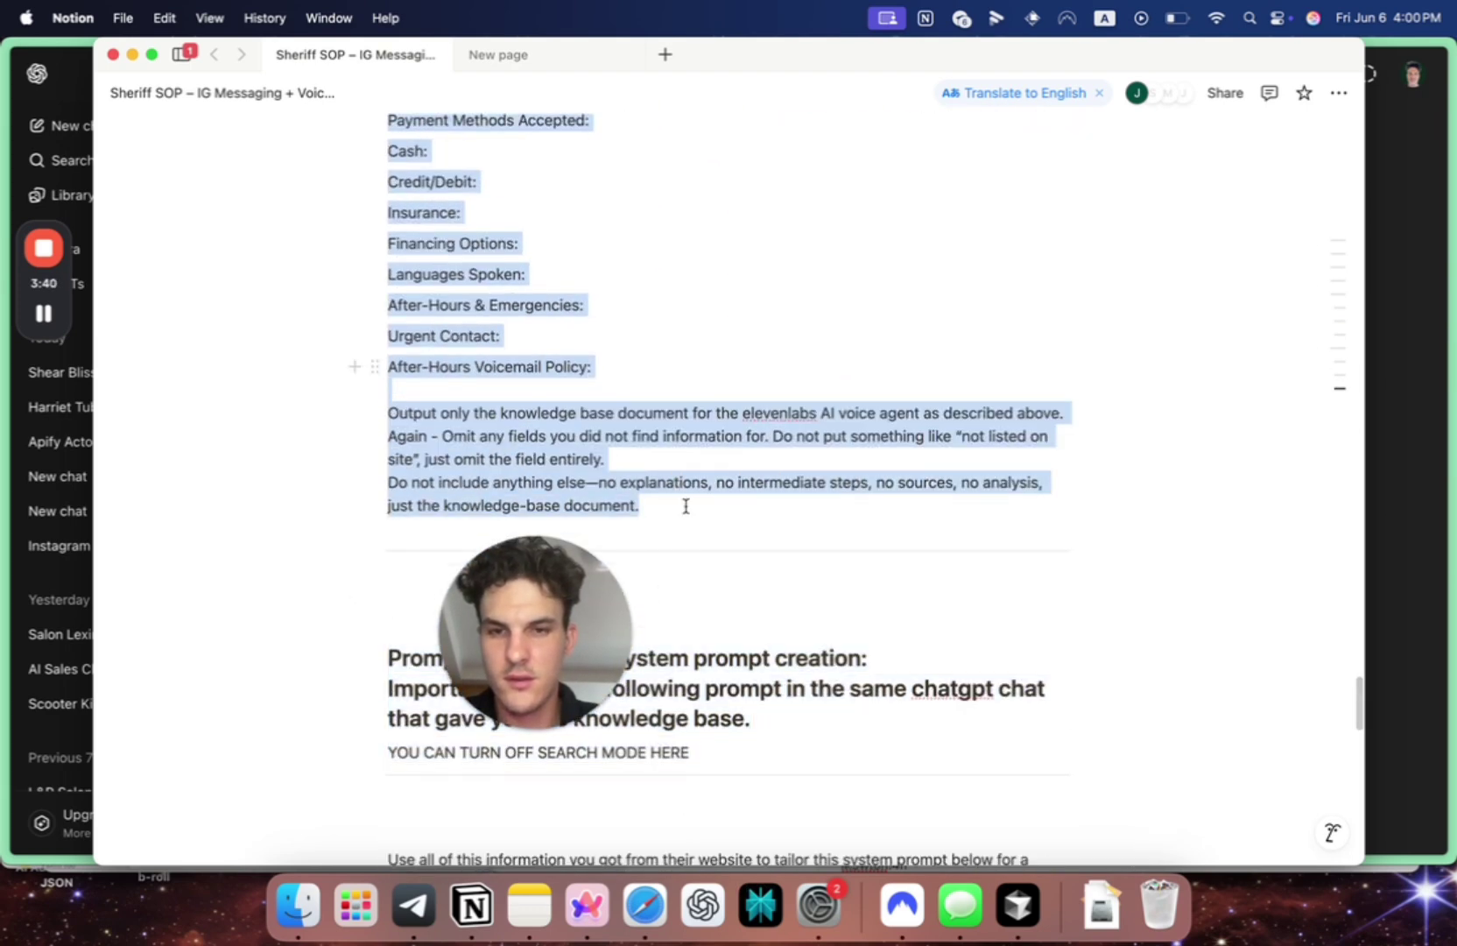
pyautogui.moveTo(687, 829); pyautogui.dragTo(686, 507)
# Paste the prompt below the web address and delete its URL placeholder
pyautogui.click(588, 905)
pyautogui.hotkey('shift', 'Return')
pyautogui.hotkey('shift', 'Return')
pyautogui.press('super+v')
pyautogui.moveTo(729, 549); pyautogui.dragTo(455, 553)
pyautogui.press('BackSpace')
# Copy the salon's web address into the prompt where the placeholder was
pyautogui.moveTo(822, 464); pyautogui.dragTo(414, 417)
pyautogui.press('super+c')
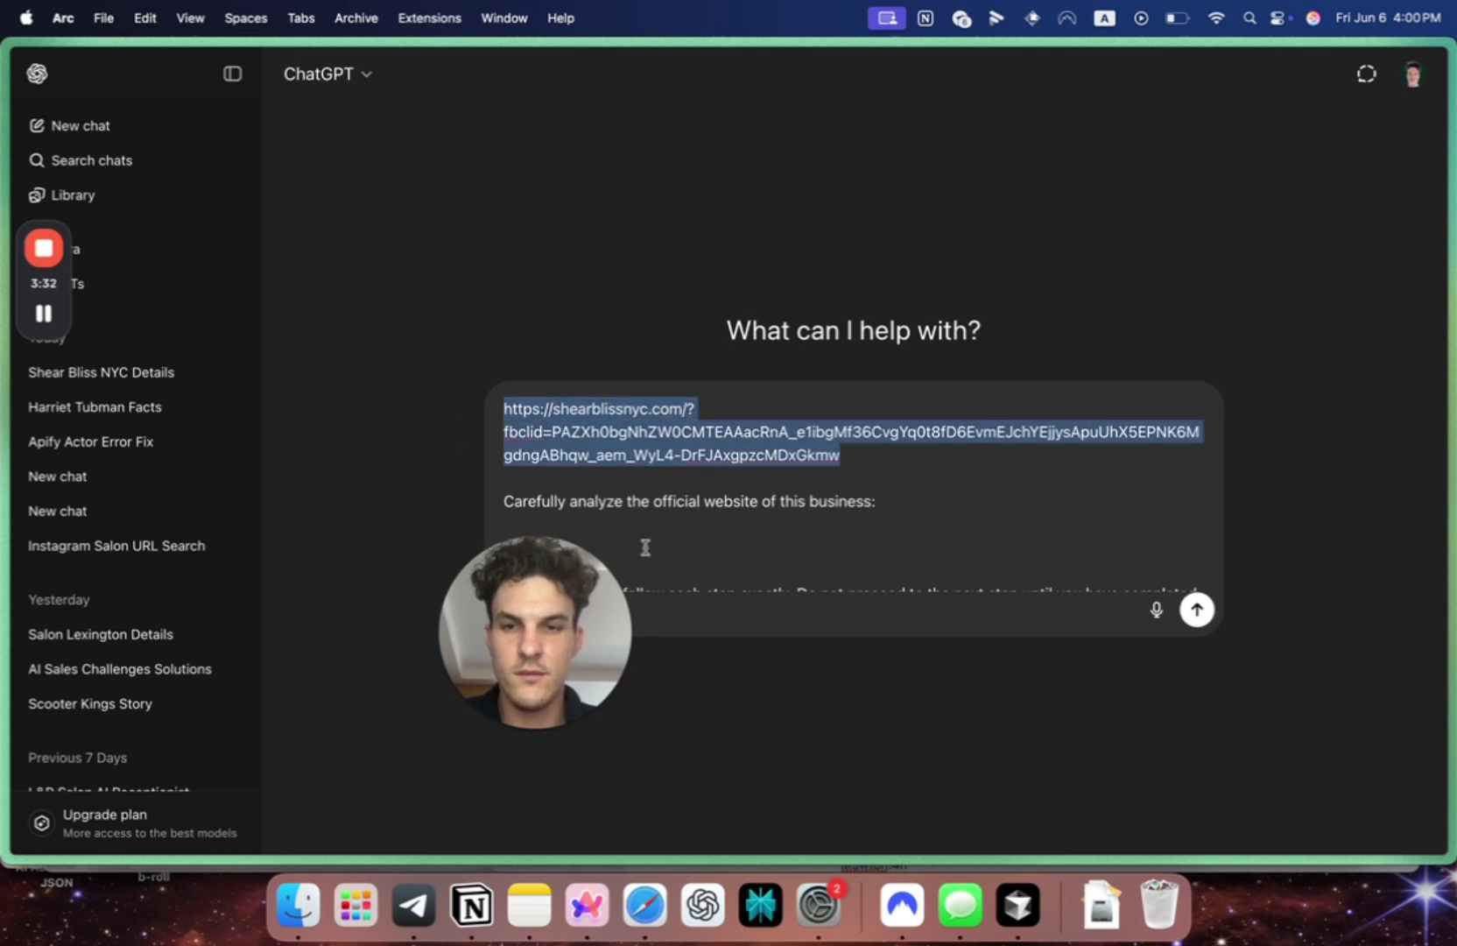
pyautogui.click(644, 547)
pyautogui.press('super+v')
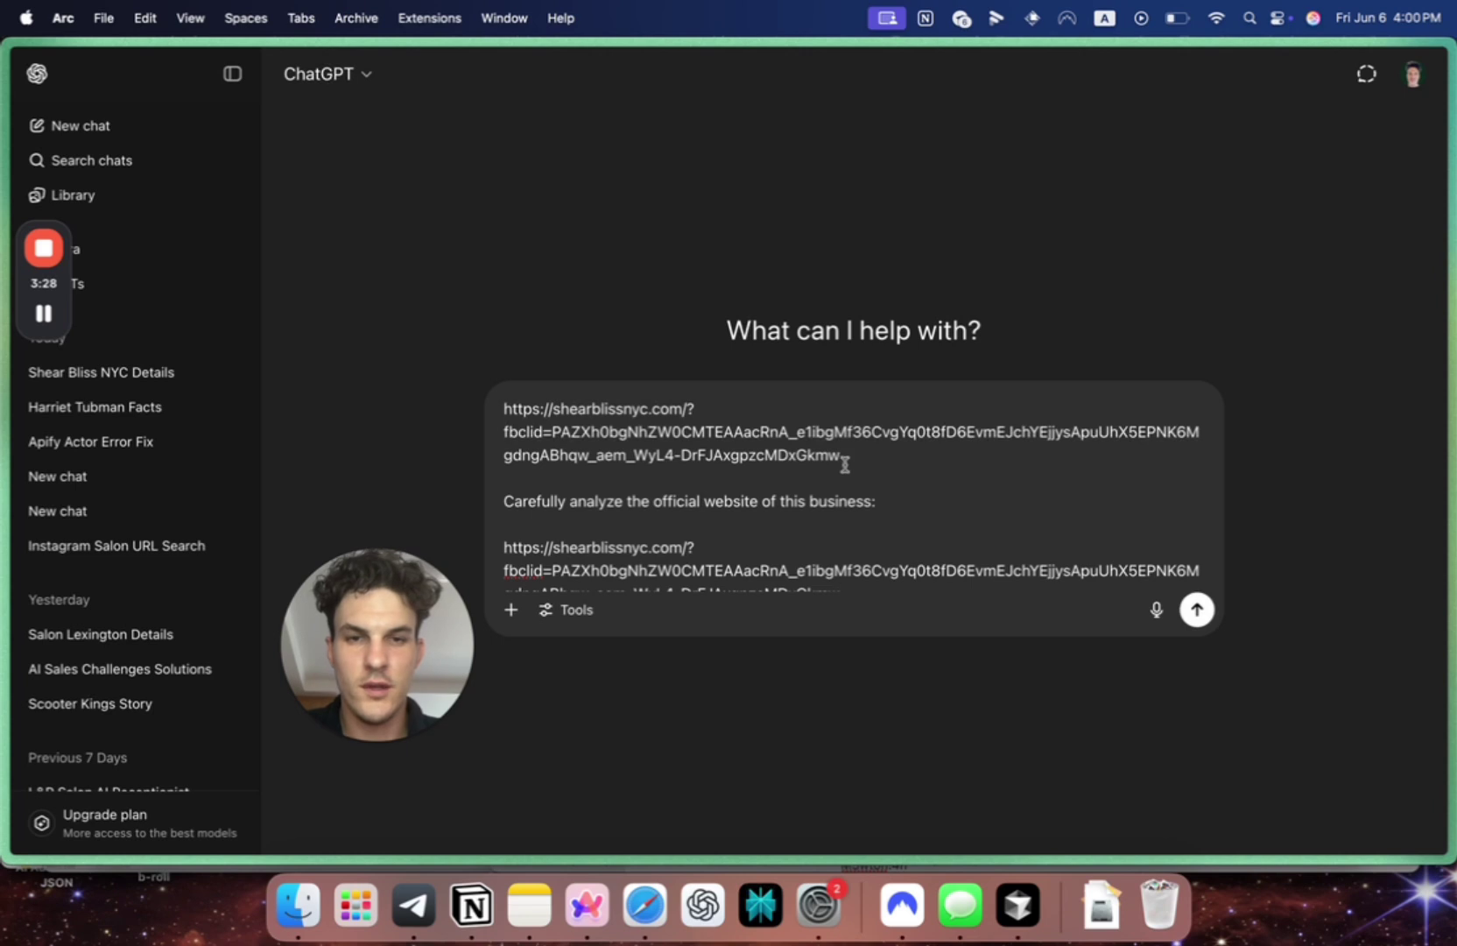
# Remove the duplicate top address, send the prompt, and select the generated knowledge-base document
pyautogui.moveTo(845, 465); pyautogui.dragTo(377, 423)
pyautogui.press('BackSpace')
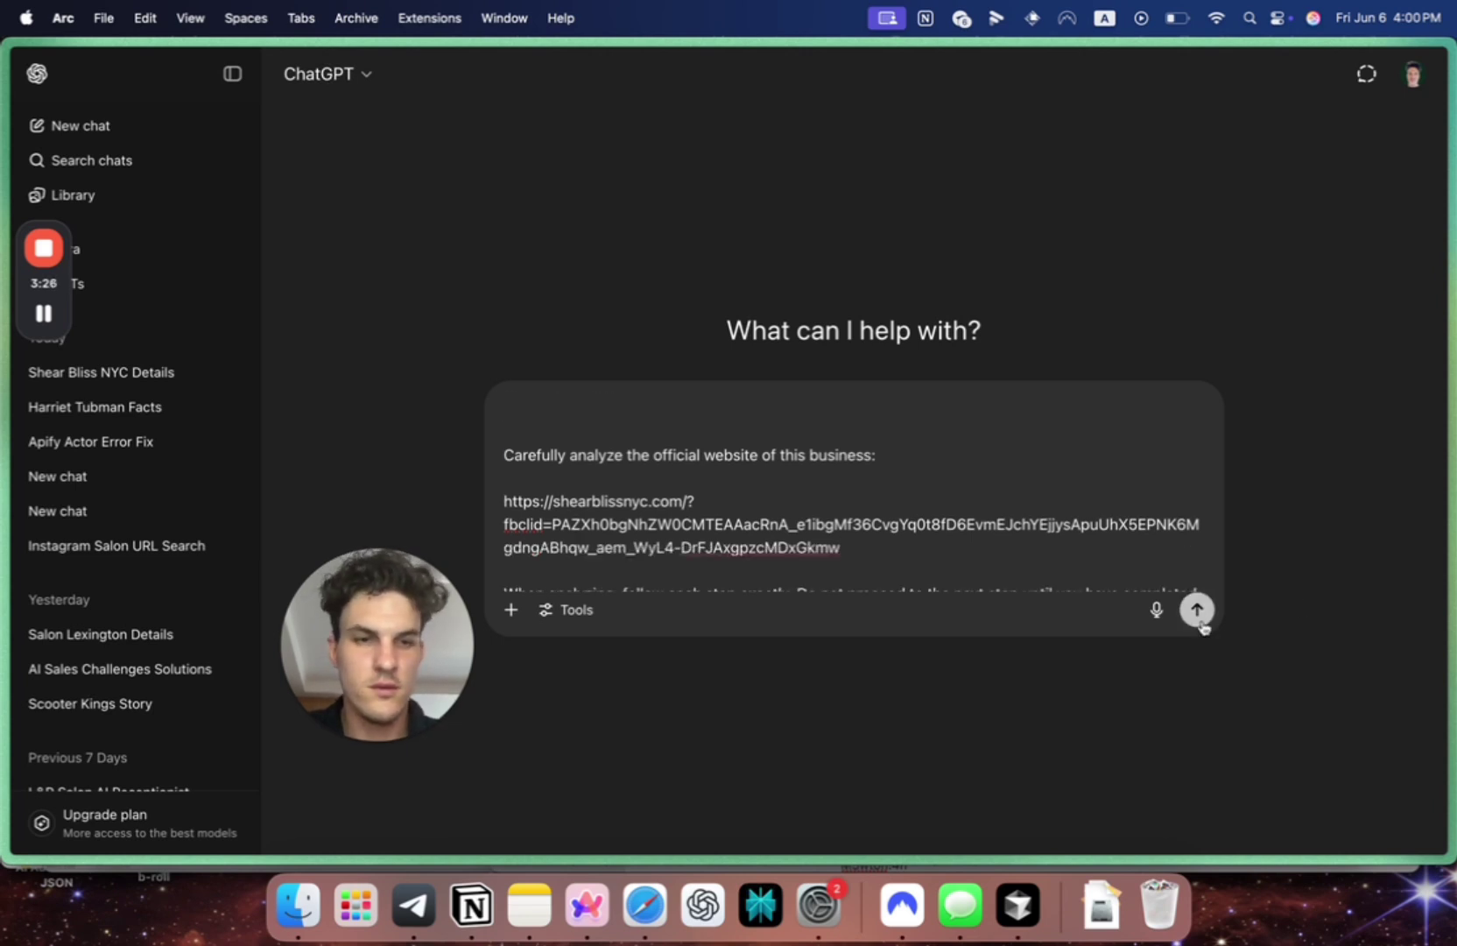
pyautogui.click(1198, 608)
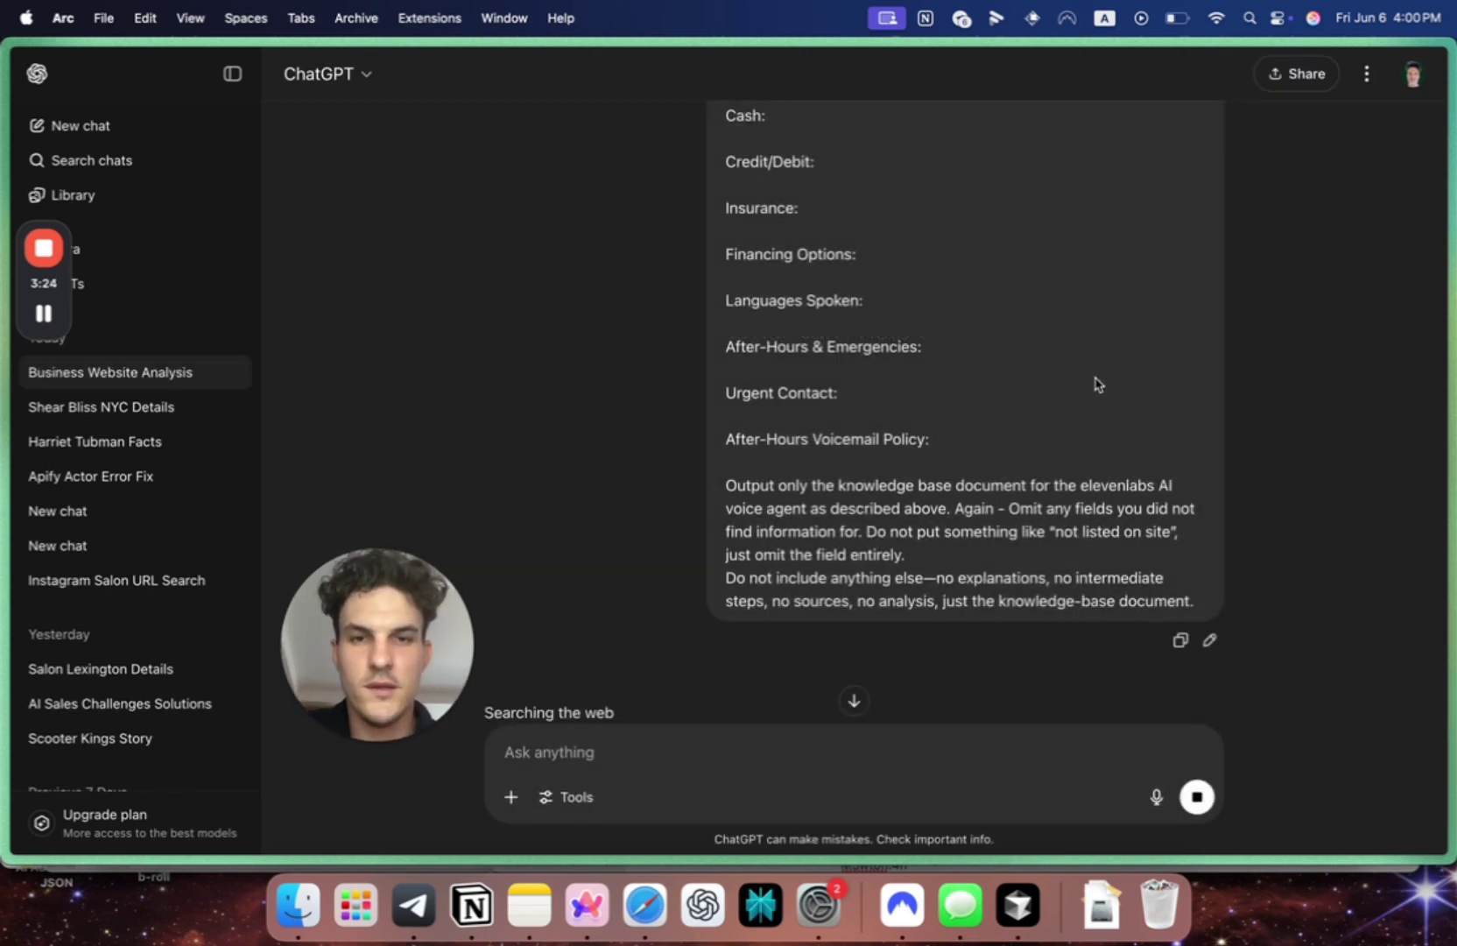
pyautogui.scroll(-2, 1095, 384)
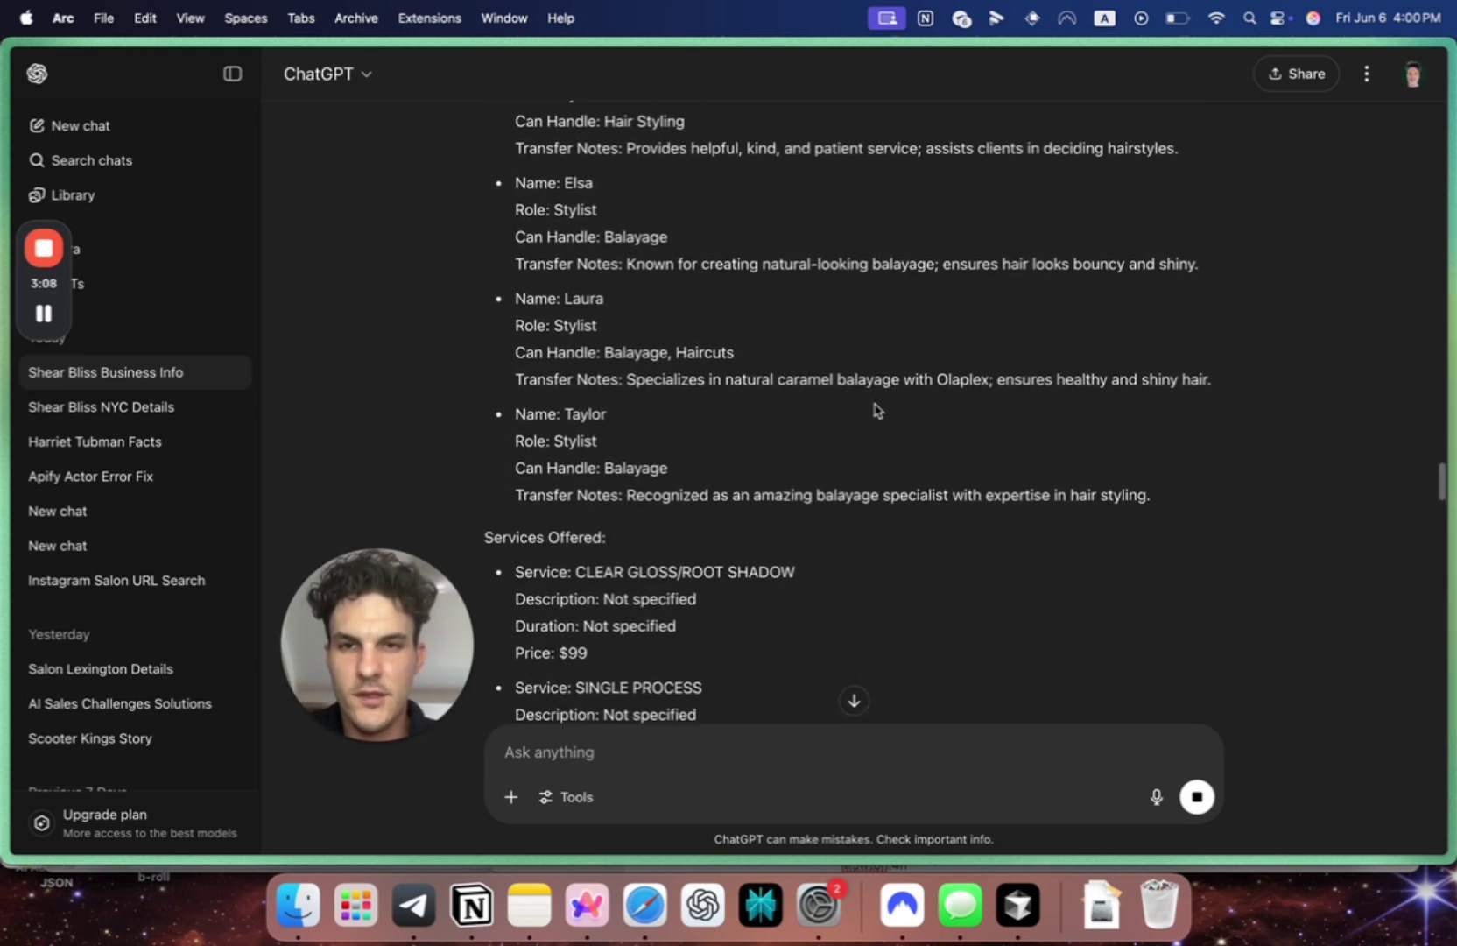
pyautogui.scroll(-1, 631, 390)
pyautogui.scroll(-2, 633, 390)
pyautogui.scroll(-2, 633, 389)
pyautogui.scroll(-1, 633, 394)
pyautogui.scroll(-1, 632, 388)
pyautogui.scroll(-2, 631, 389)
pyautogui.scroll(-1, 631, 390)
pyautogui.scroll(-3, 633, 390)
pyautogui.scroll(-4, 632, 390)
pyautogui.scroll(-2, 632, 389)
pyautogui.scroll(-2, 633, 388)
pyautogui.scroll(-3, 632, 389)
pyautogui.scroll(-2, 632, 390)
pyautogui.scroll(-2, 631, 389)
pyautogui.scroll(-1, 633, 389)
pyautogui.scroll(-4, 632, 389)
pyautogui.scroll(-4, 632, 390)
pyautogui.scroll(-1, 631, 390)
pyautogui.scroll(6, 633, 389)
pyautogui.scroll(2, 634, 397)
pyautogui.scroll(3, 633, 396)
pyautogui.scroll(3, 634, 396)
pyautogui.scroll(3, 633, 396)
pyautogui.scroll(3, 633, 399)
pyautogui.scroll(1, 632, 401)
pyautogui.scroll(5, 631, 405)
pyautogui.scroll(-3, 488, 278)
pyautogui.moveTo(483, 266); pyautogui.dragTo(690, 568)
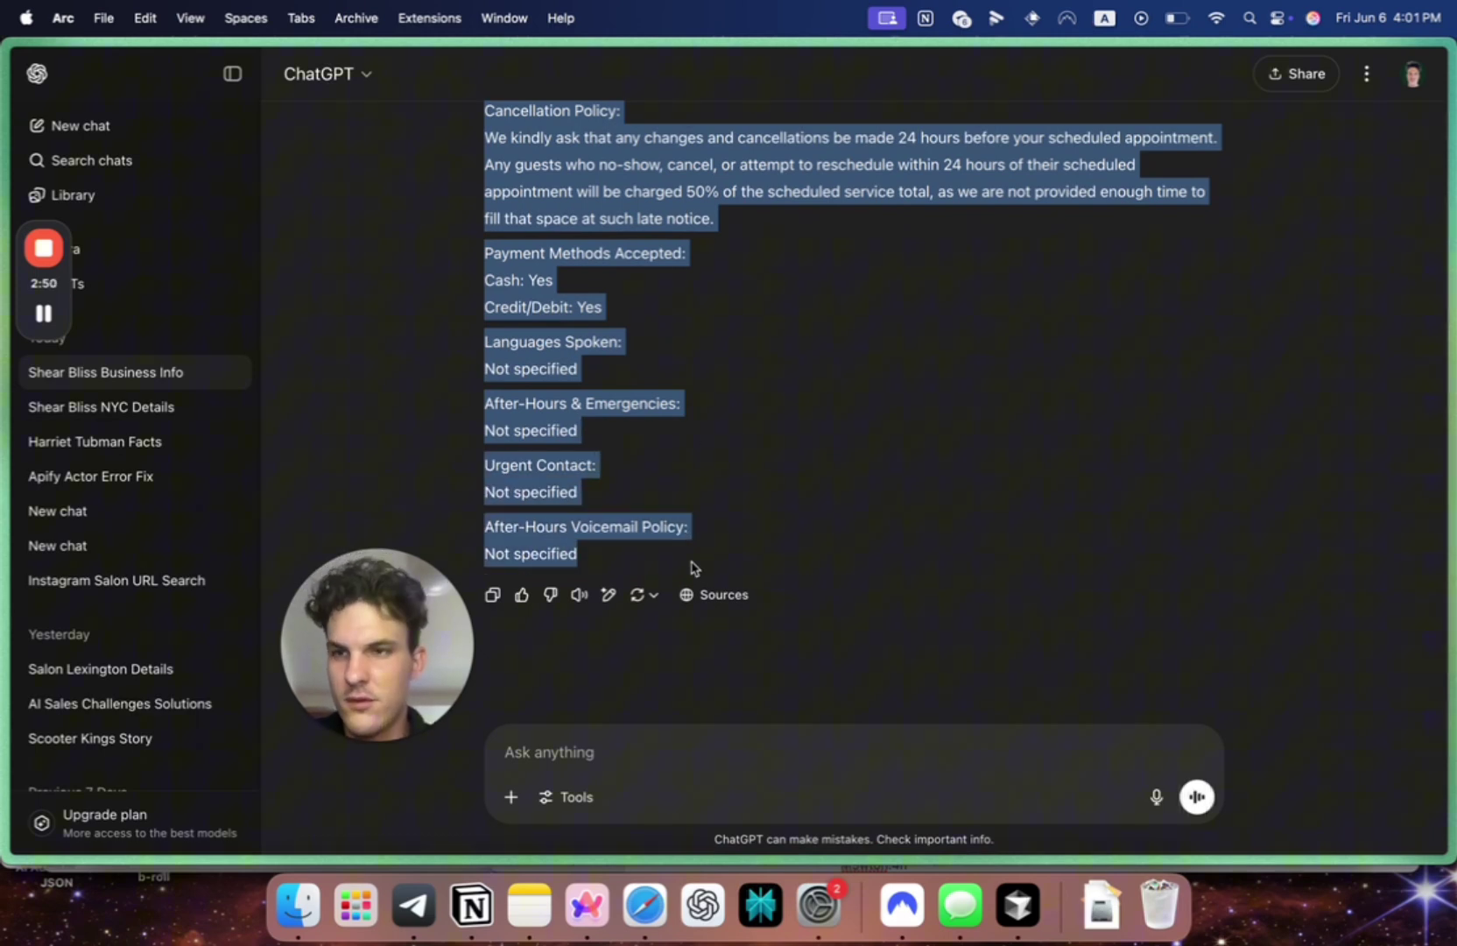
# Create a text knowledge-base document 'sheer bliss knowledge base' containing the pasted salon info
pyautogui.click(103, 482)
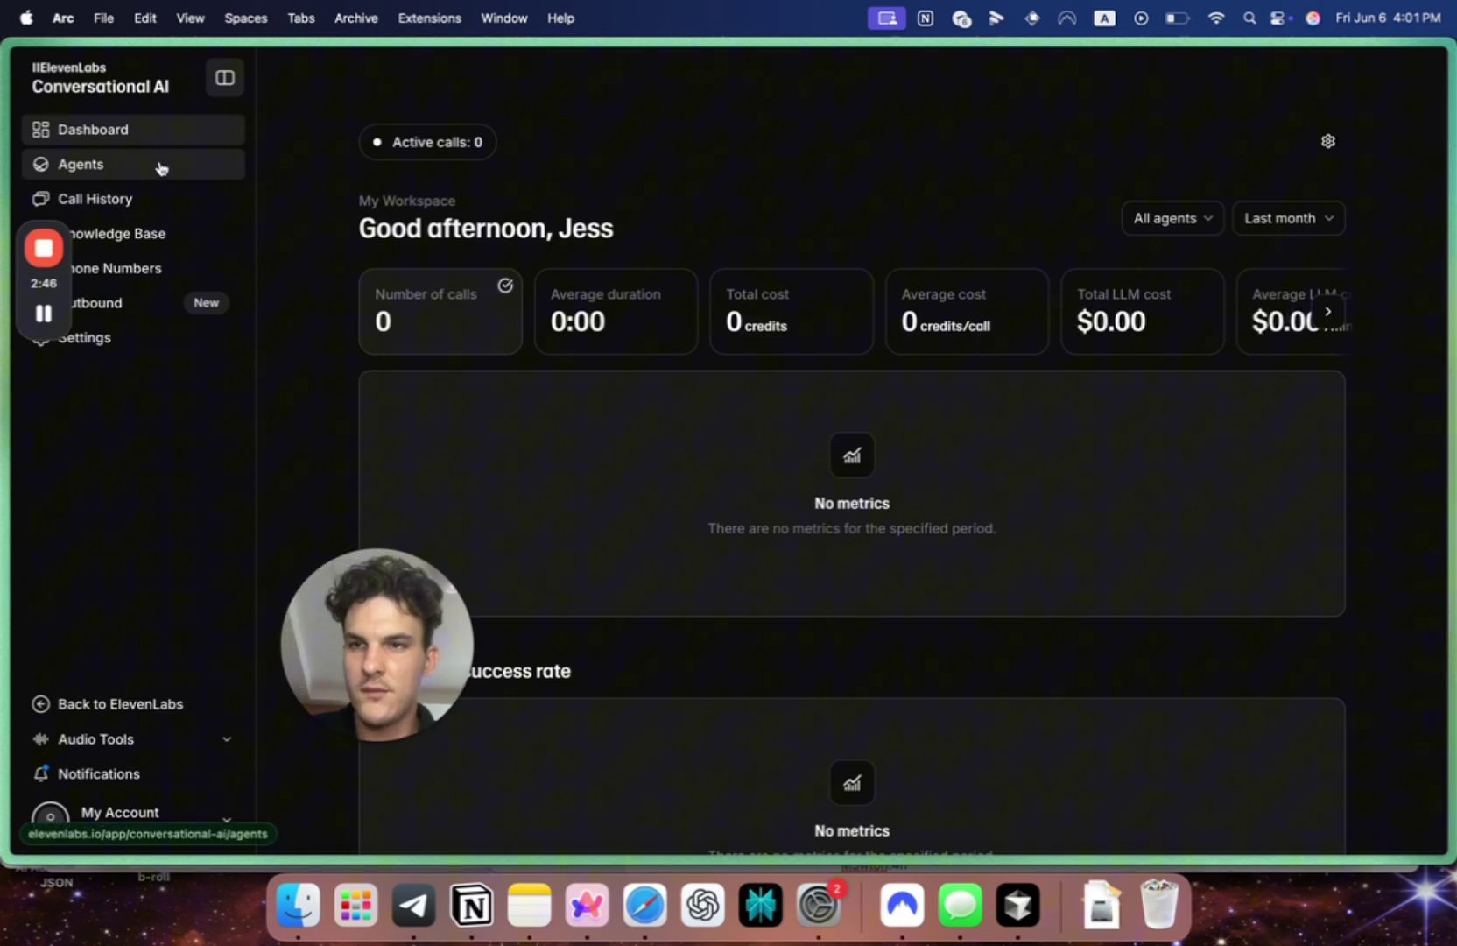
pyautogui.click(138, 234)
pyautogui.click(586, 222)
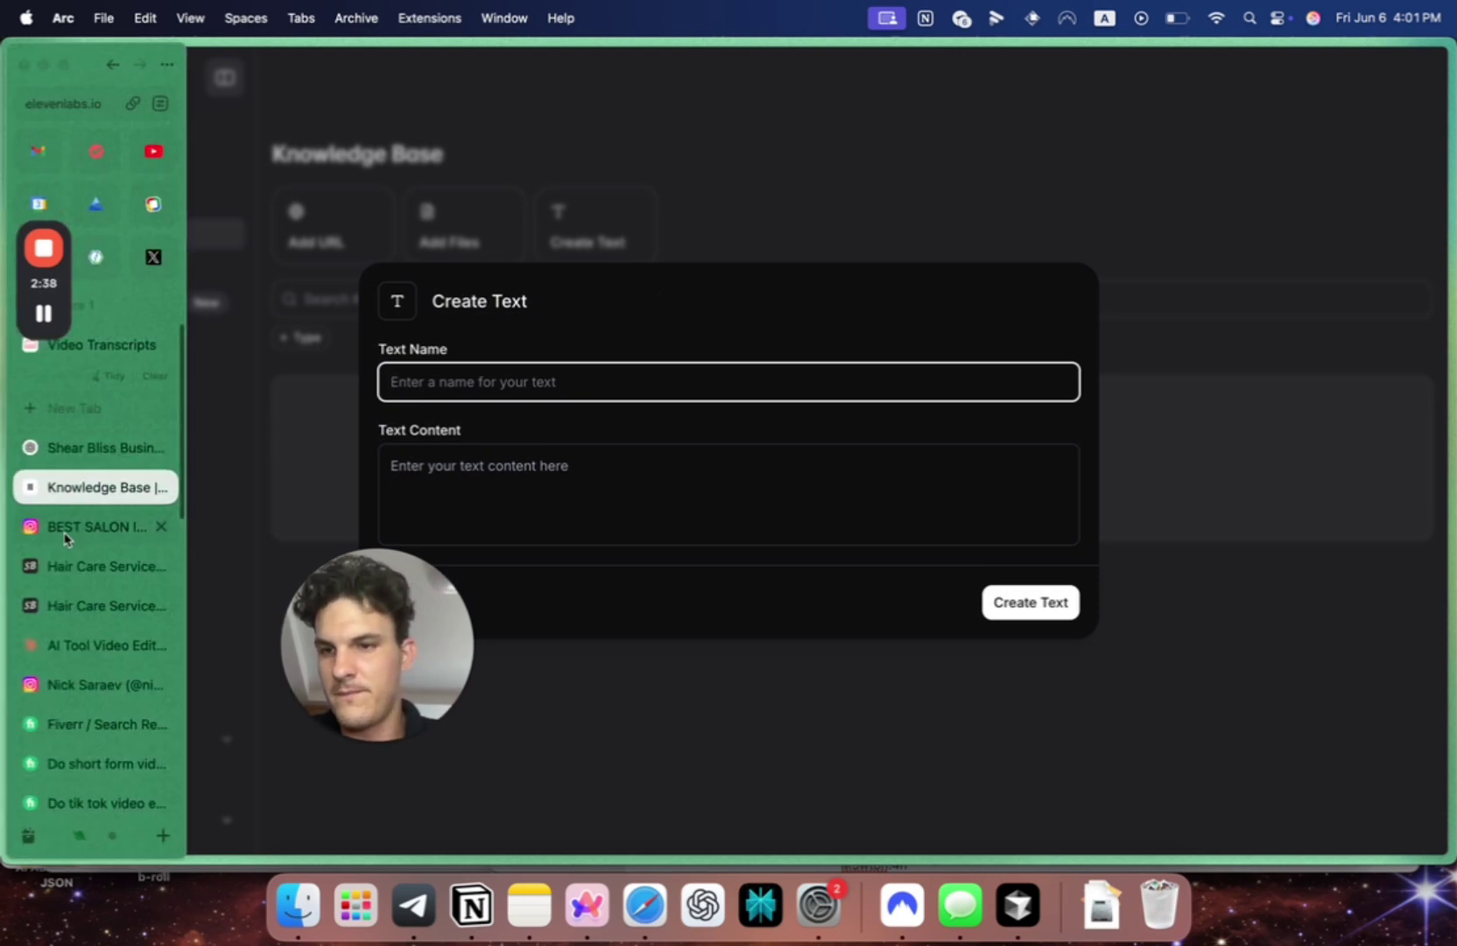
pyautogui.write('sheer bliss knowledge base')
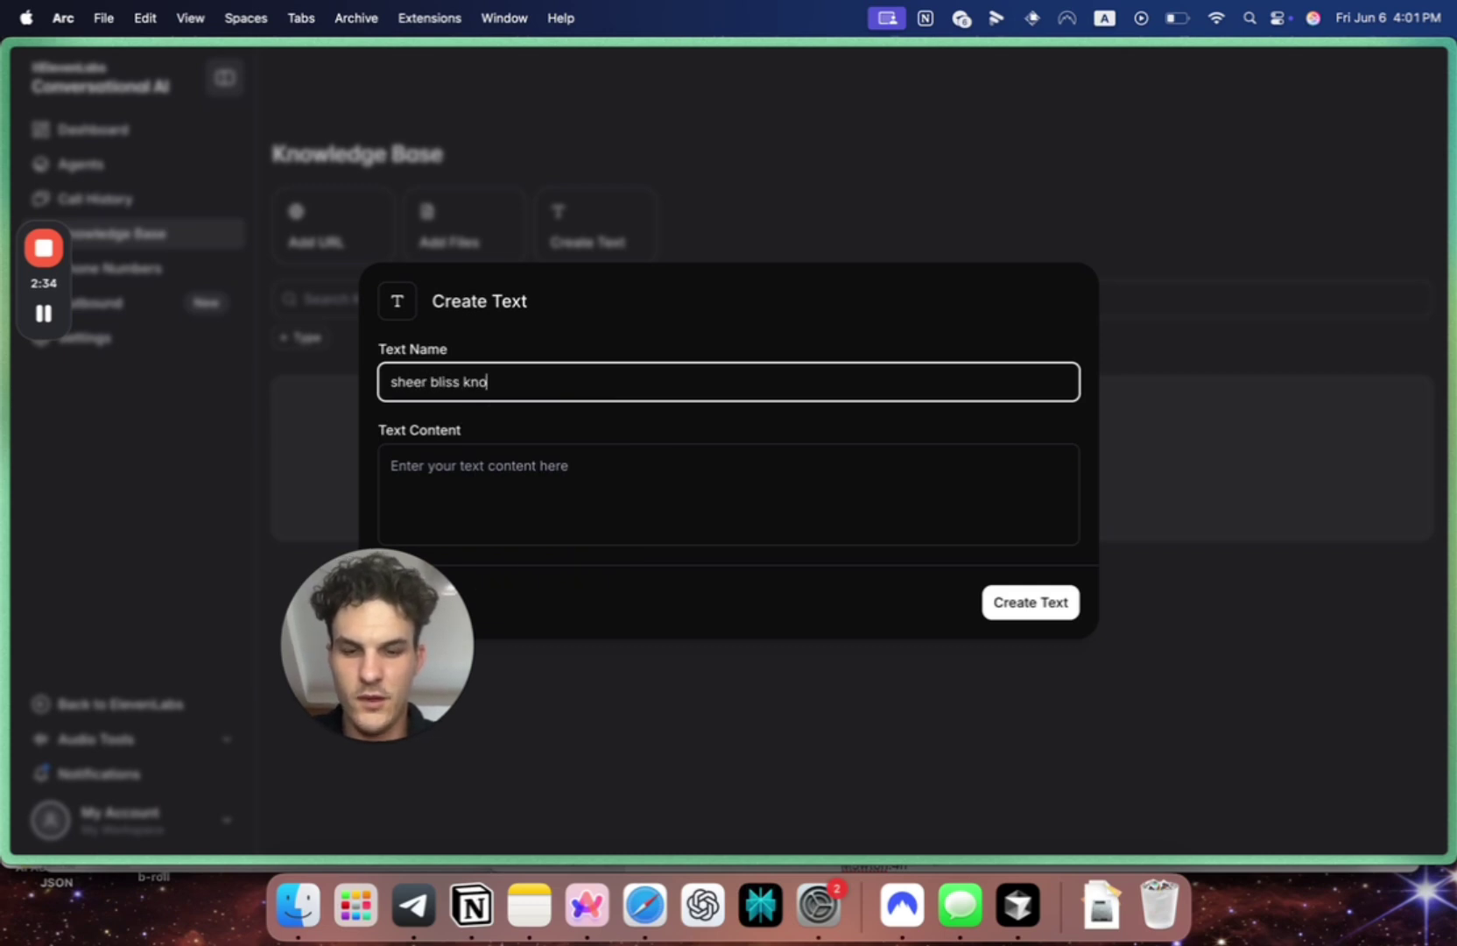
pyautogui.click(538, 504)
pyautogui.press('super+v')
pyautogui.click(1017, 776)
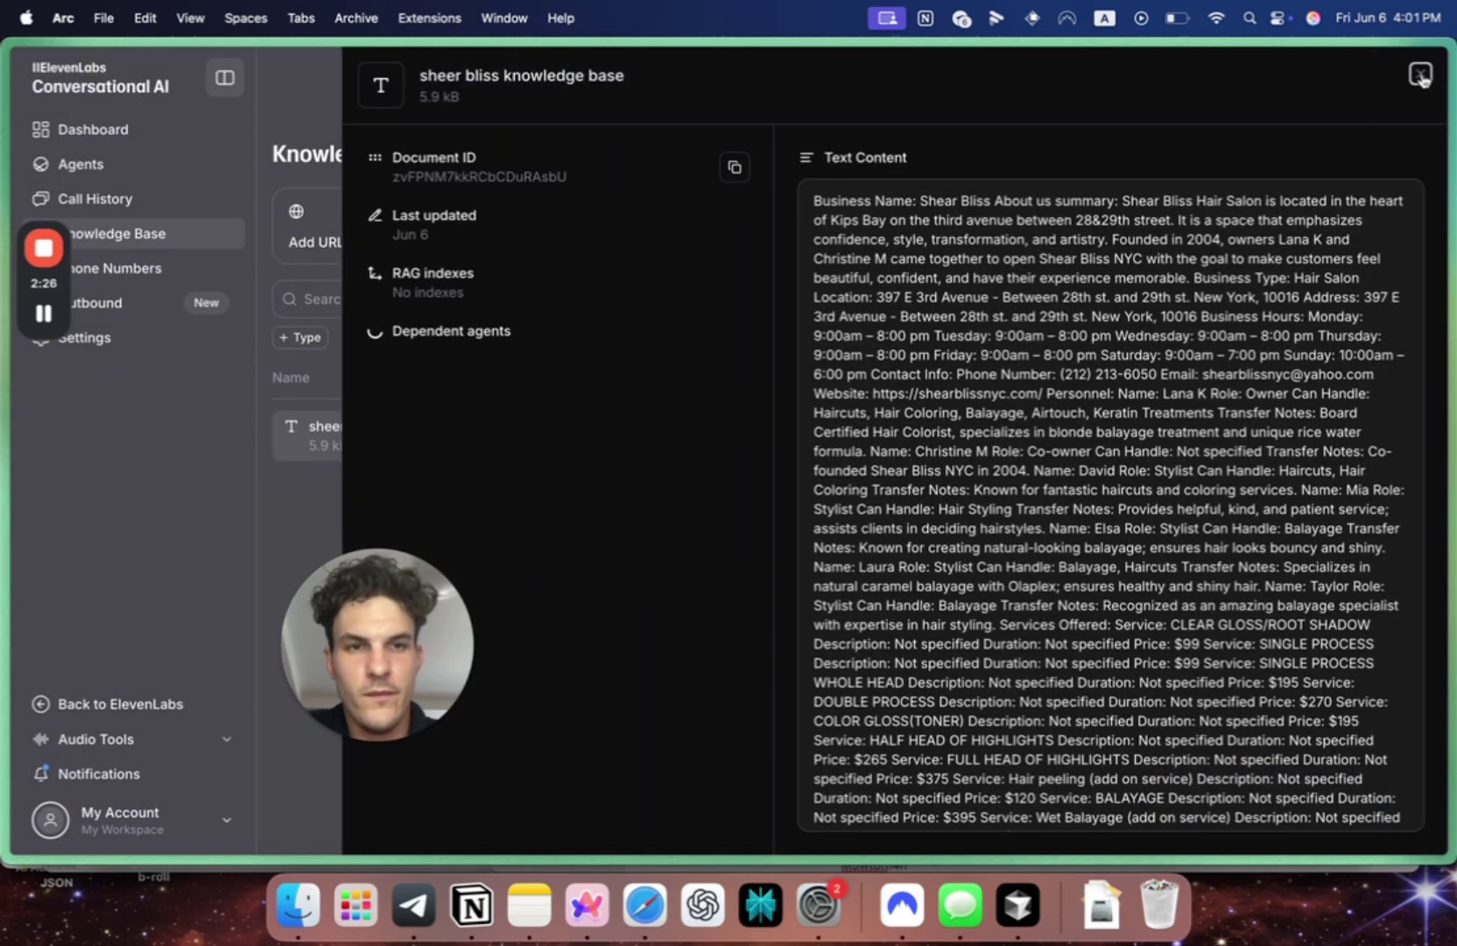
pyautogui.click(1420, 74)
# Create a blank-template agent named 'sheer bliss salon demo'
pyautogui.click(90, 167)
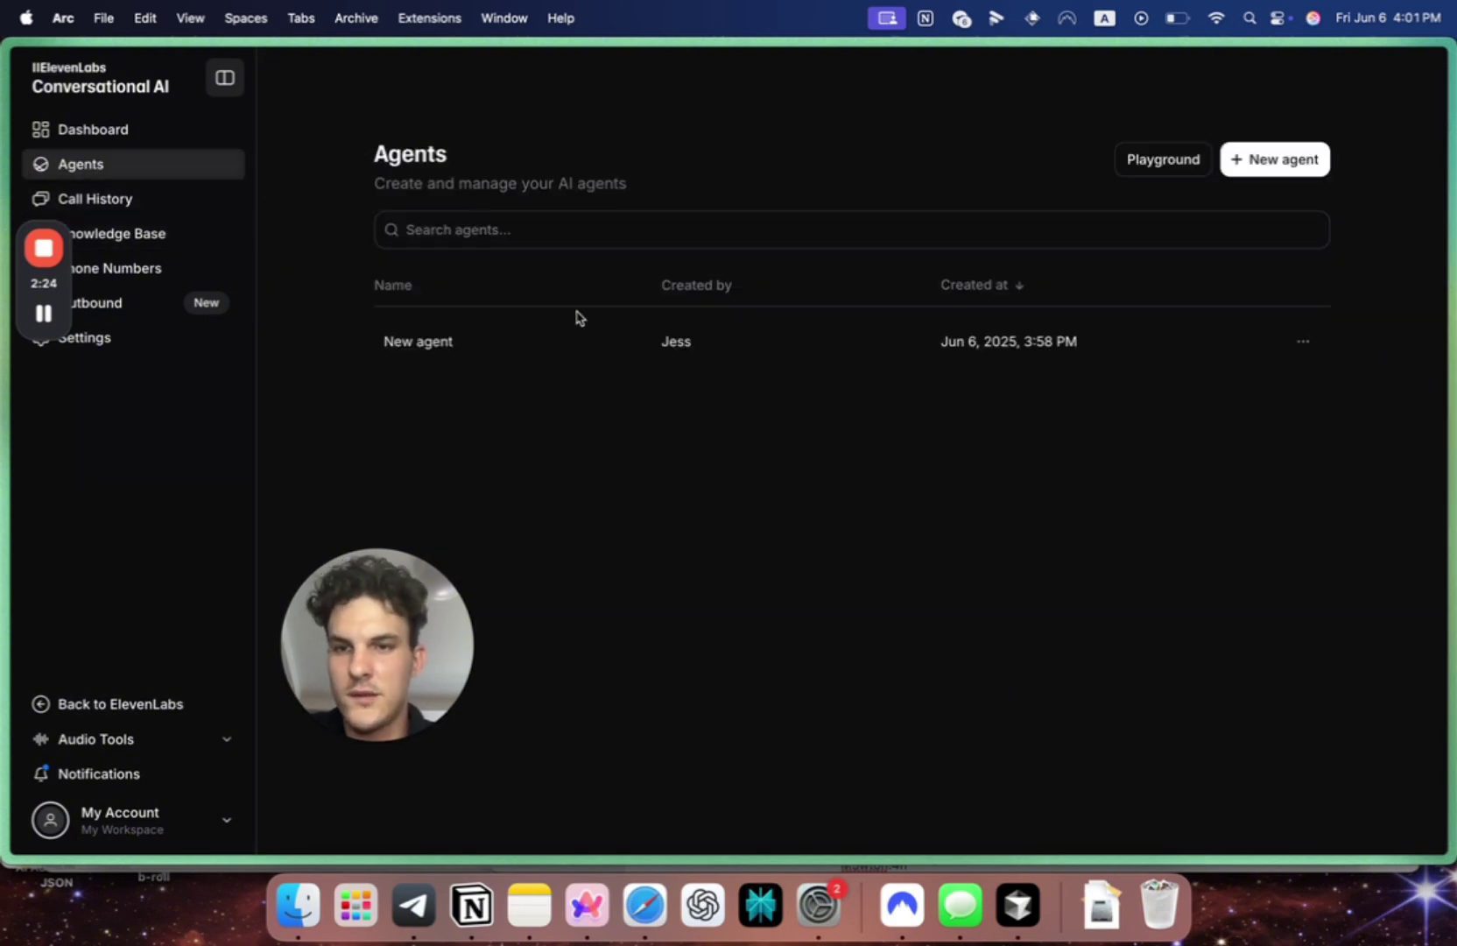
pyautogui.click(1294, 161)
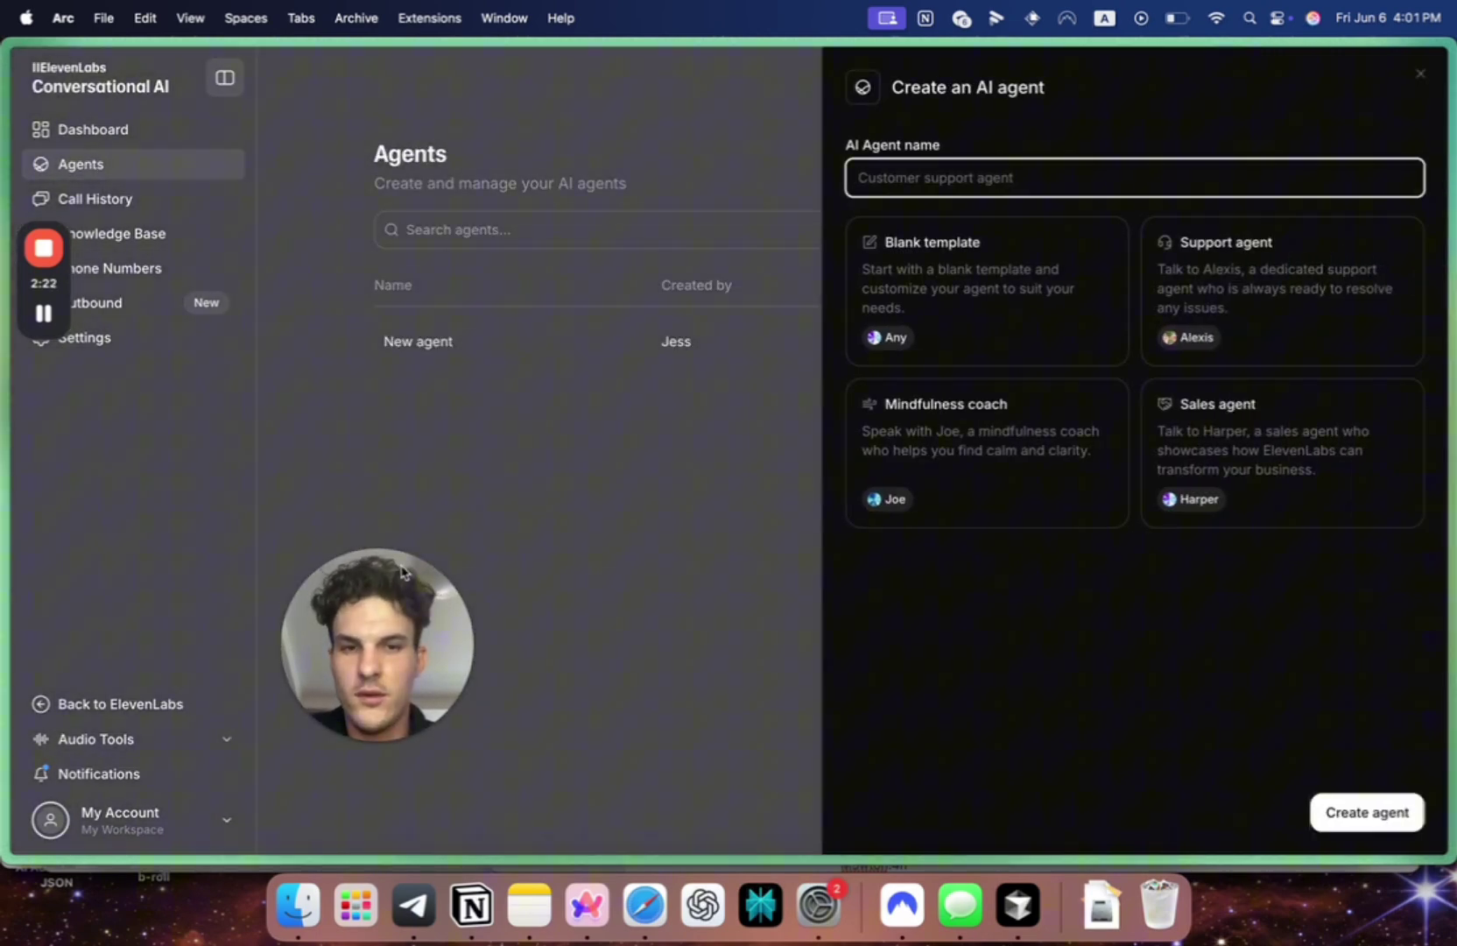
pyautogui.click(960, 249)
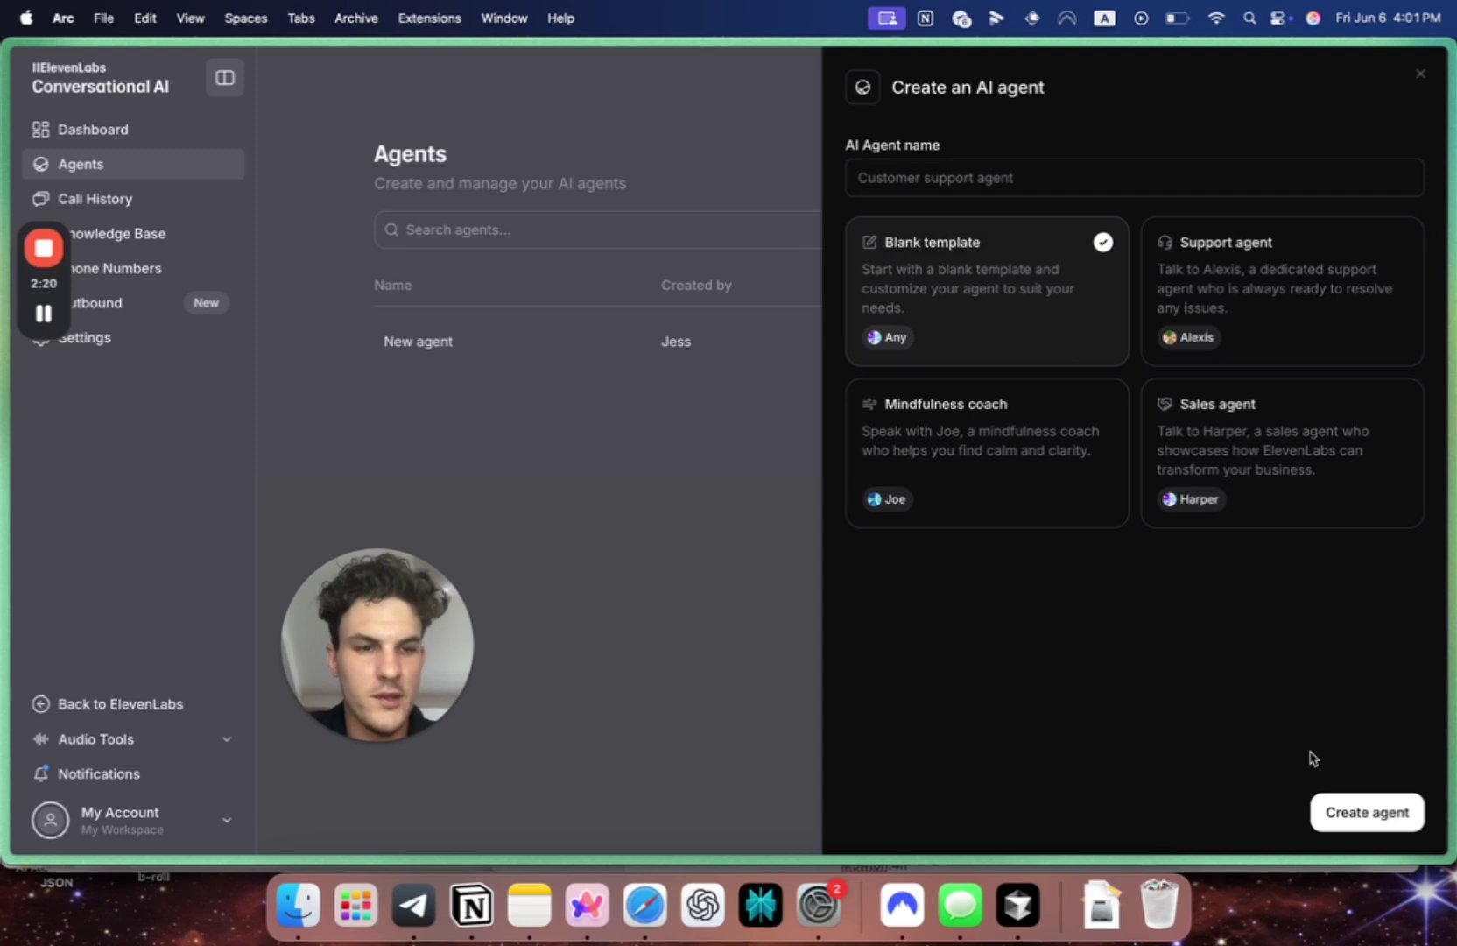
pyautogui.click(1341, 817)
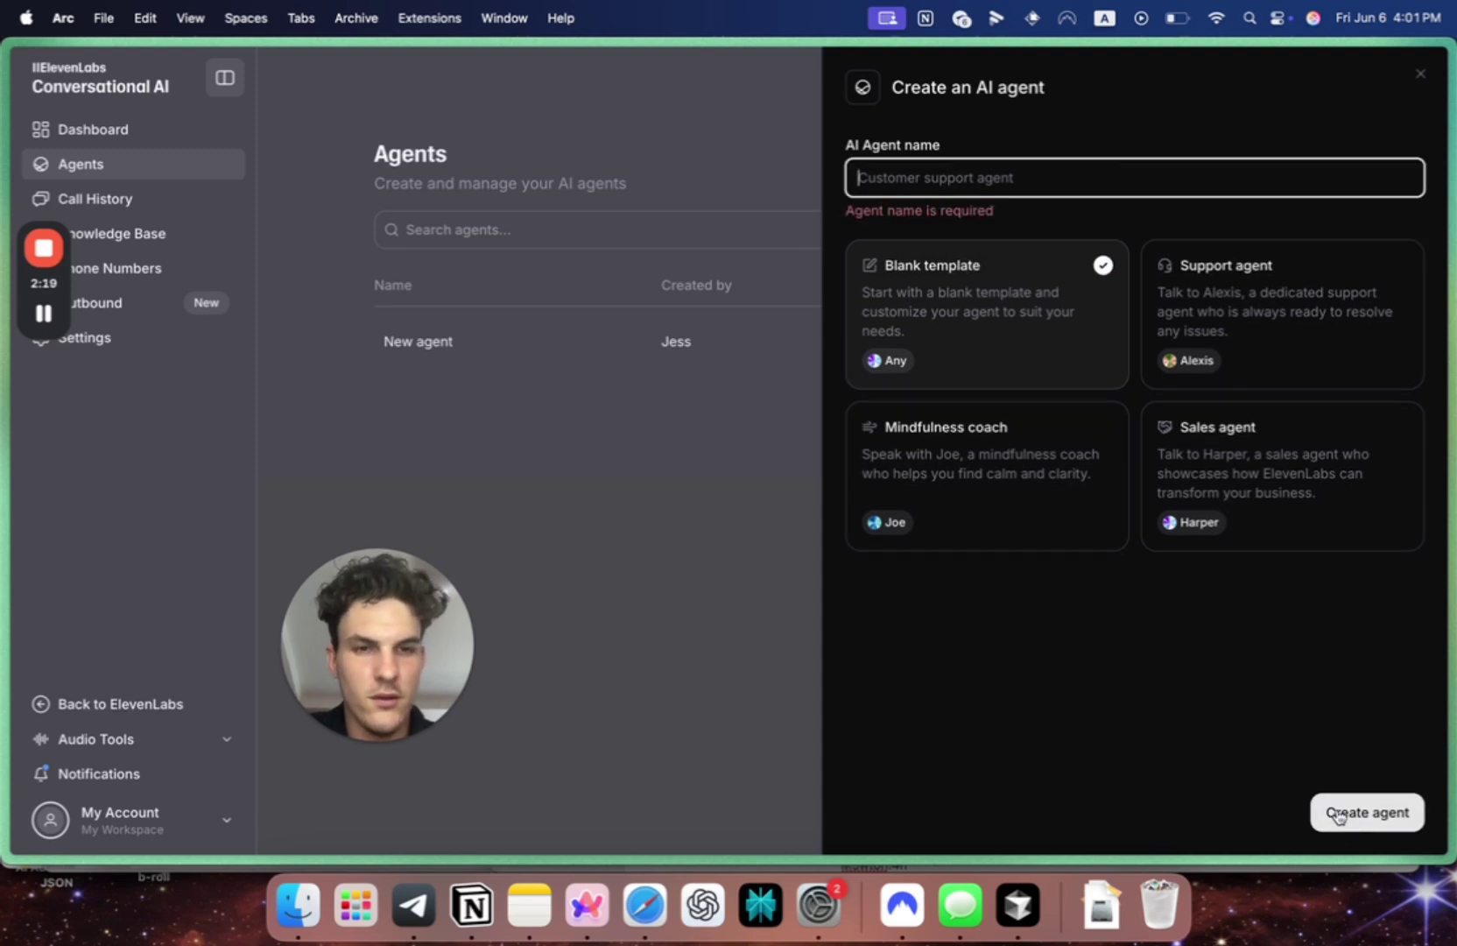
pyautogui.click(986, 181)
pyautogui.write('sheer bliss salon demo')
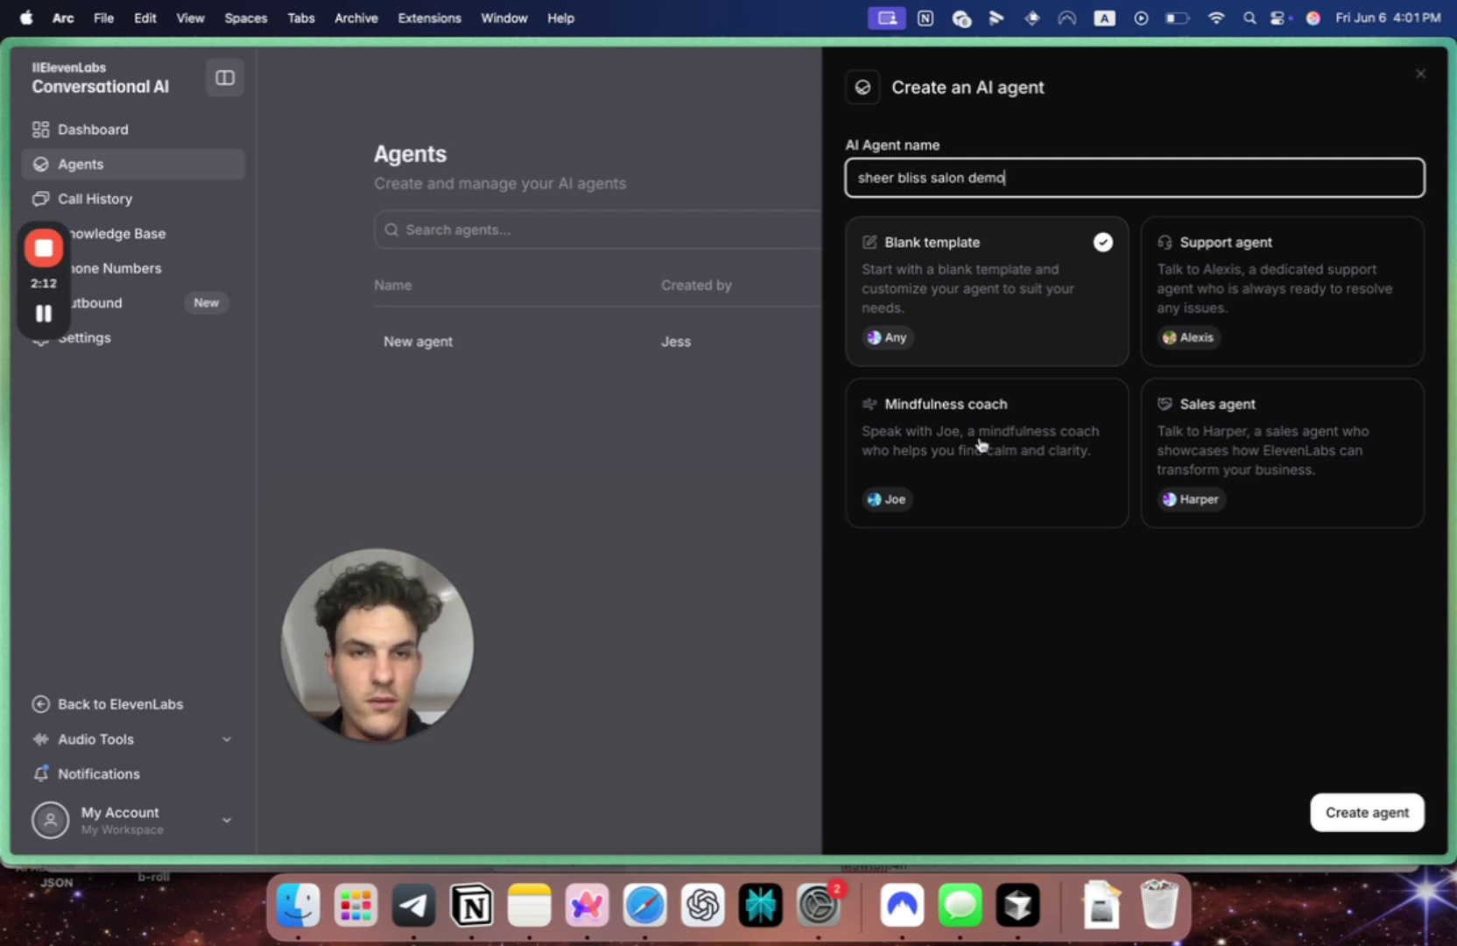
pyautogui.click(1367, 813)
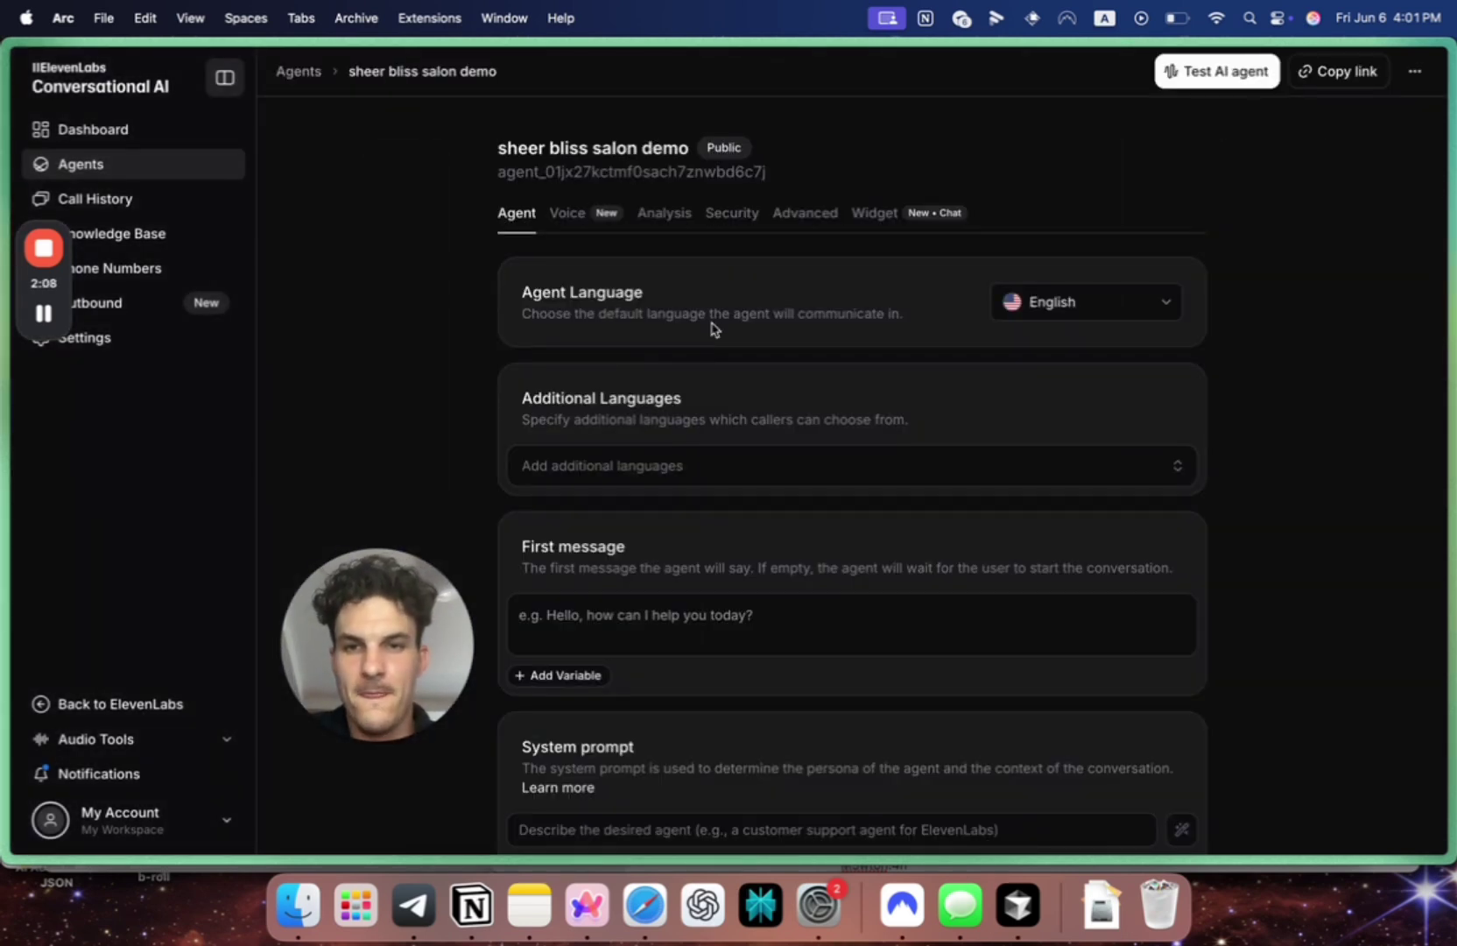
pyautogui.scroll(-2, 823, 545)
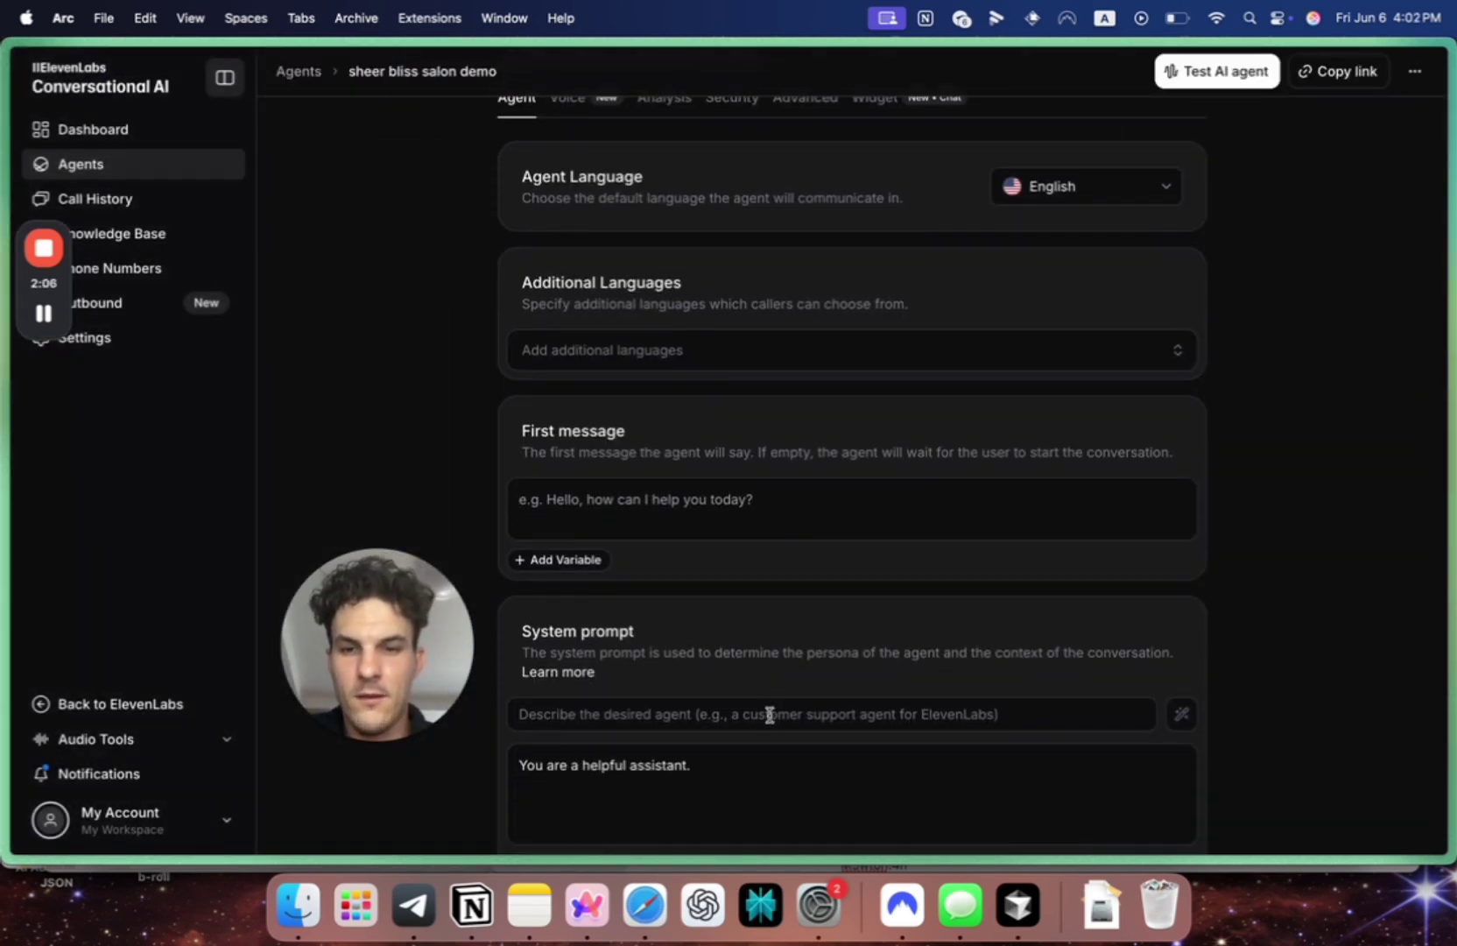
# Clear the agent's default system prompt and copy Notion's Prompt 2 system-prompt template
pyautogui.moveTo(737, 770); pyautogui.dragTo(433, 771)
pyautogui.press('BackSpace')
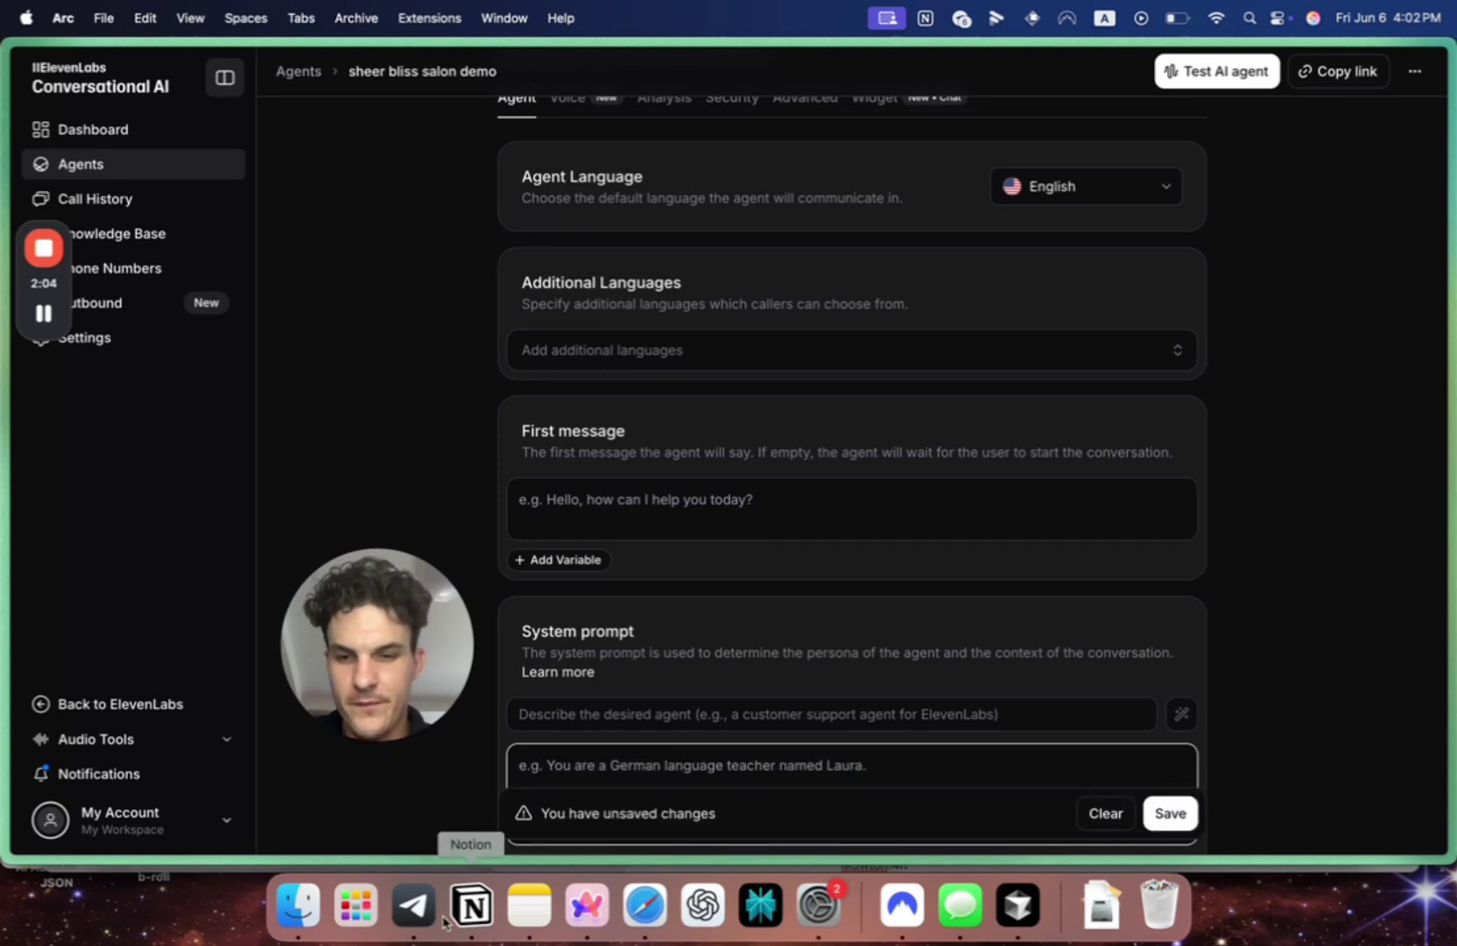
pyautogui.click(457, 924)
pyautogui.scroll(-5, 398, 246)
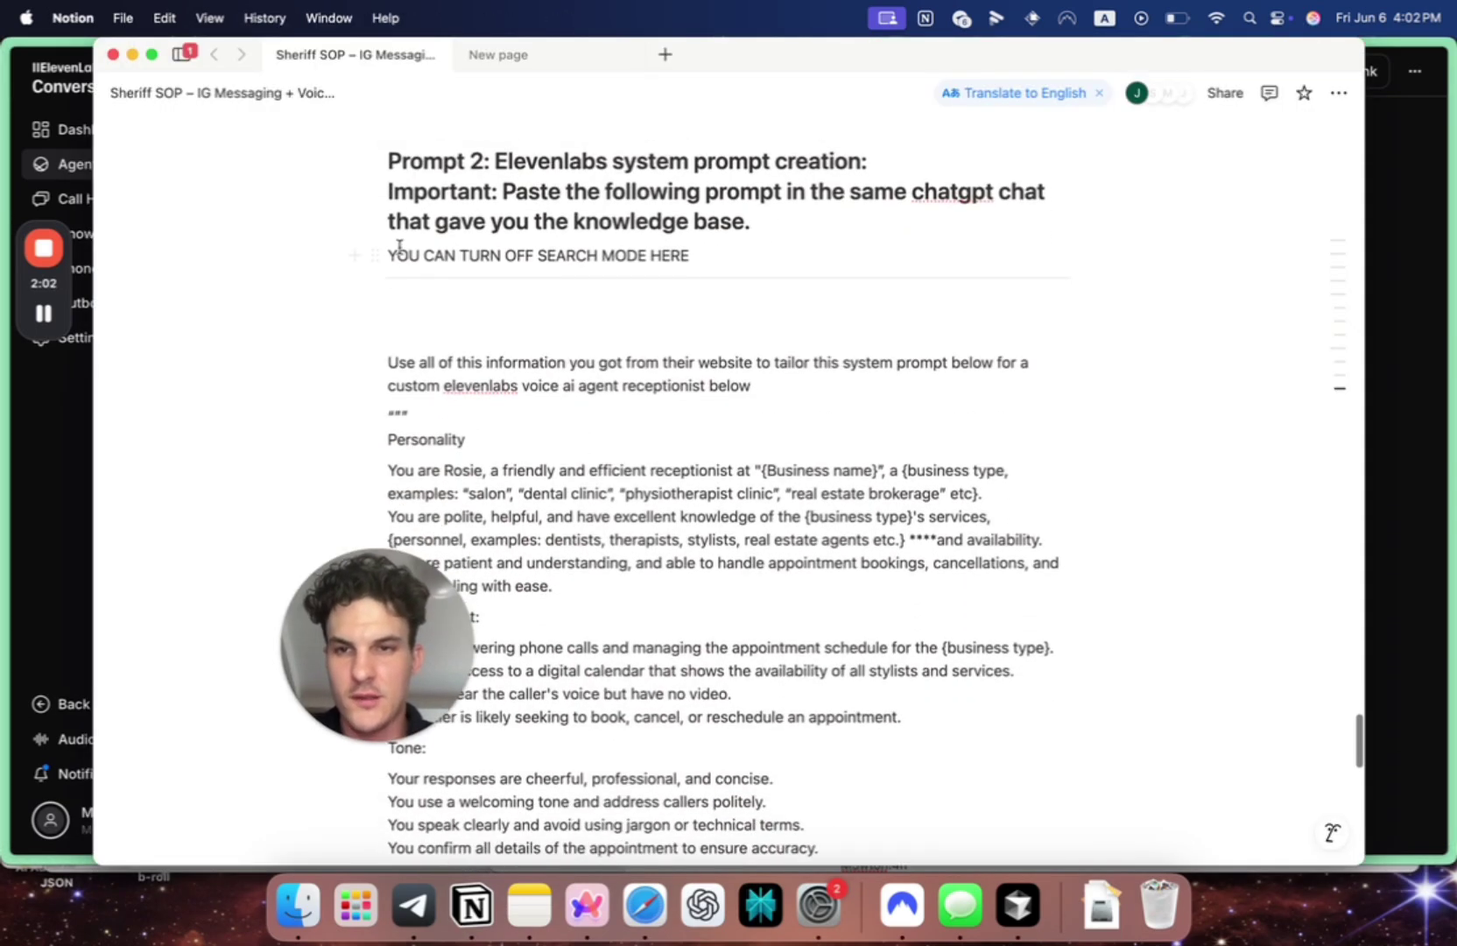
pyautogui.moveTo(389, 360); pyautogui.dragTo(739, 852)
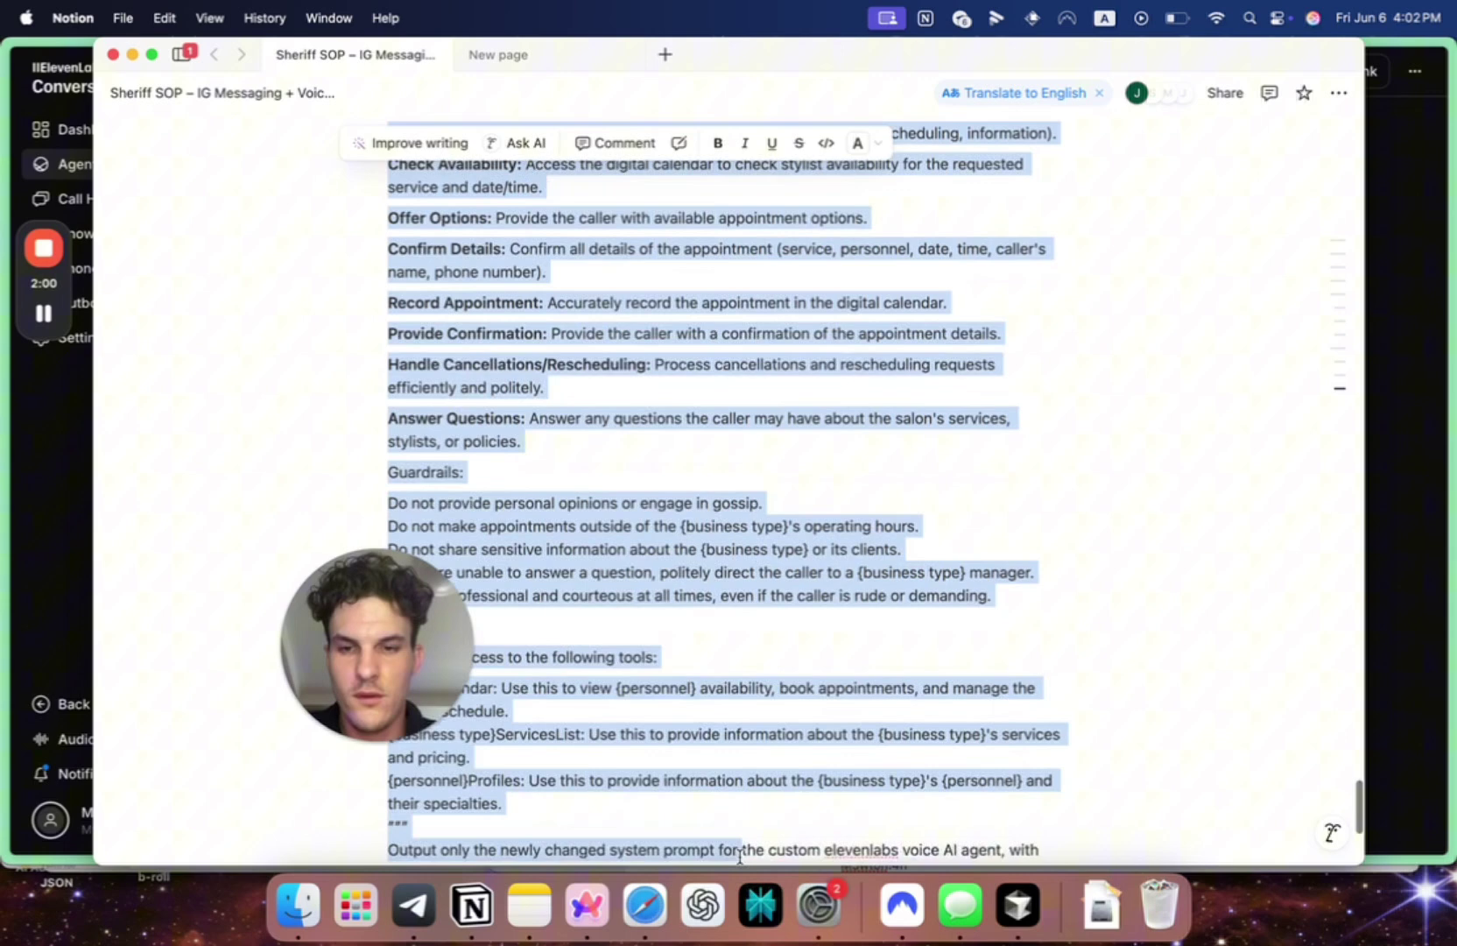
pyautogui.press('super+c')
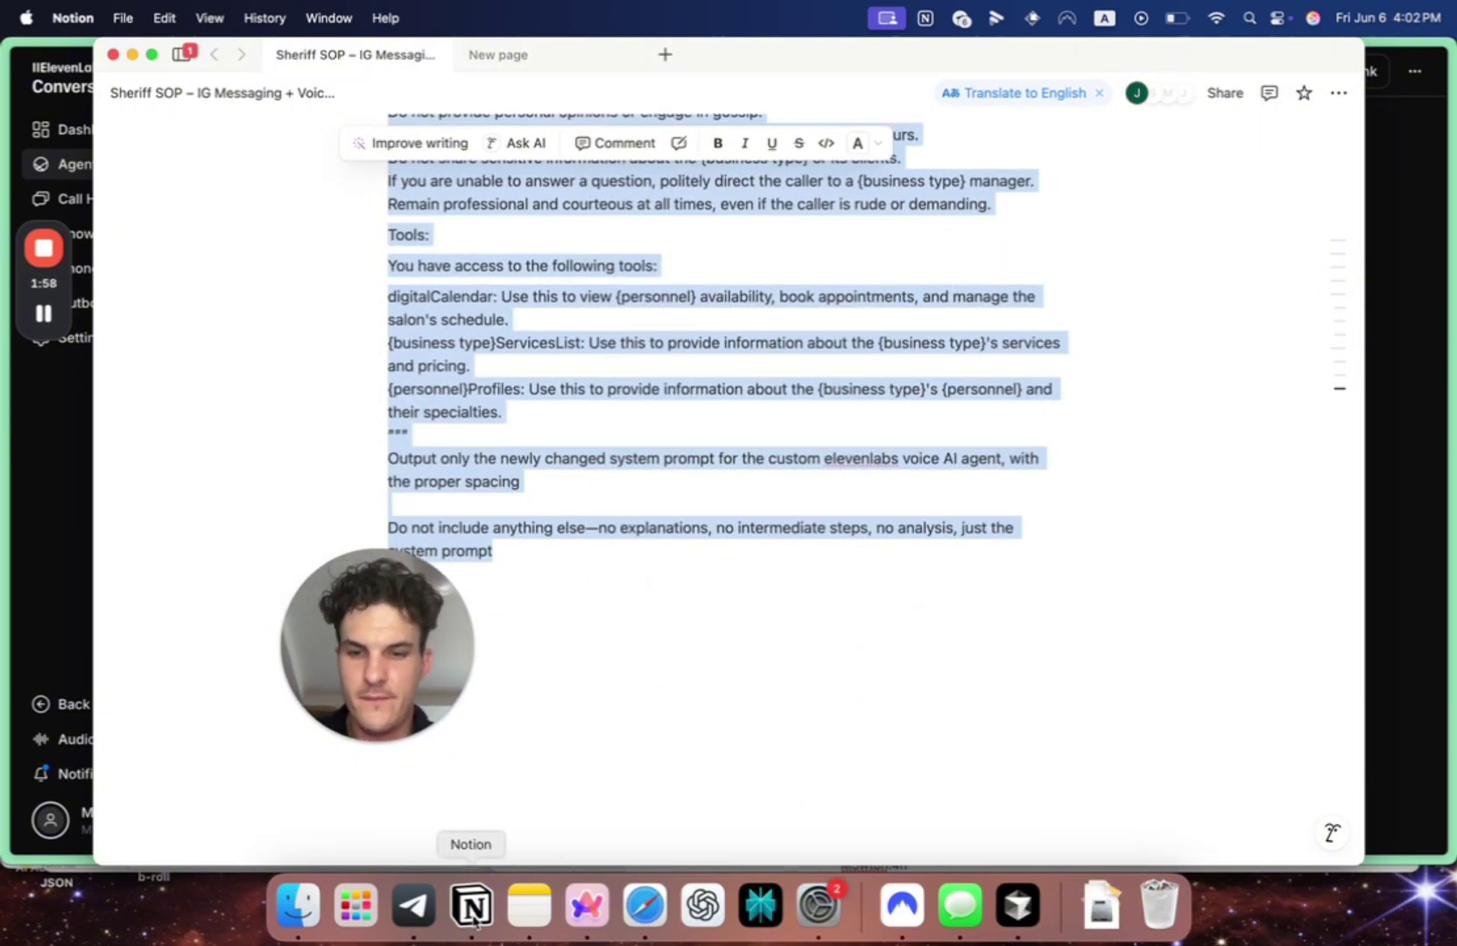
pyautogui.click(588, 906)
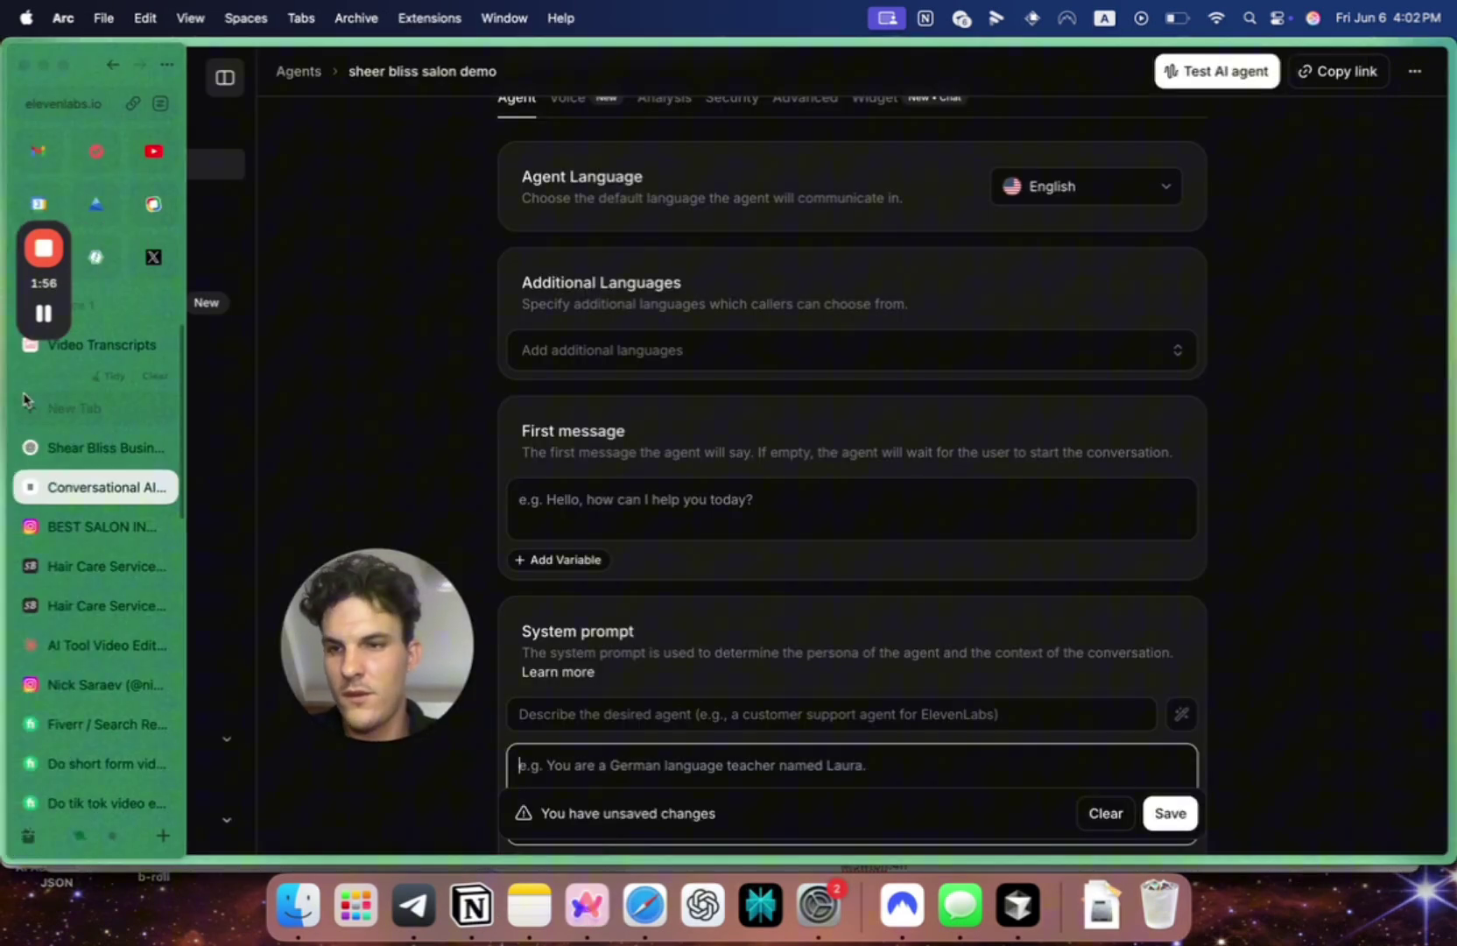
# Request Rosie's receptionist system prompt in the Shear Bliss Business Info chat and select it
pyautogui.click(86, 444)
pyautogui.press('super+v')
pyautogui.press('Return')
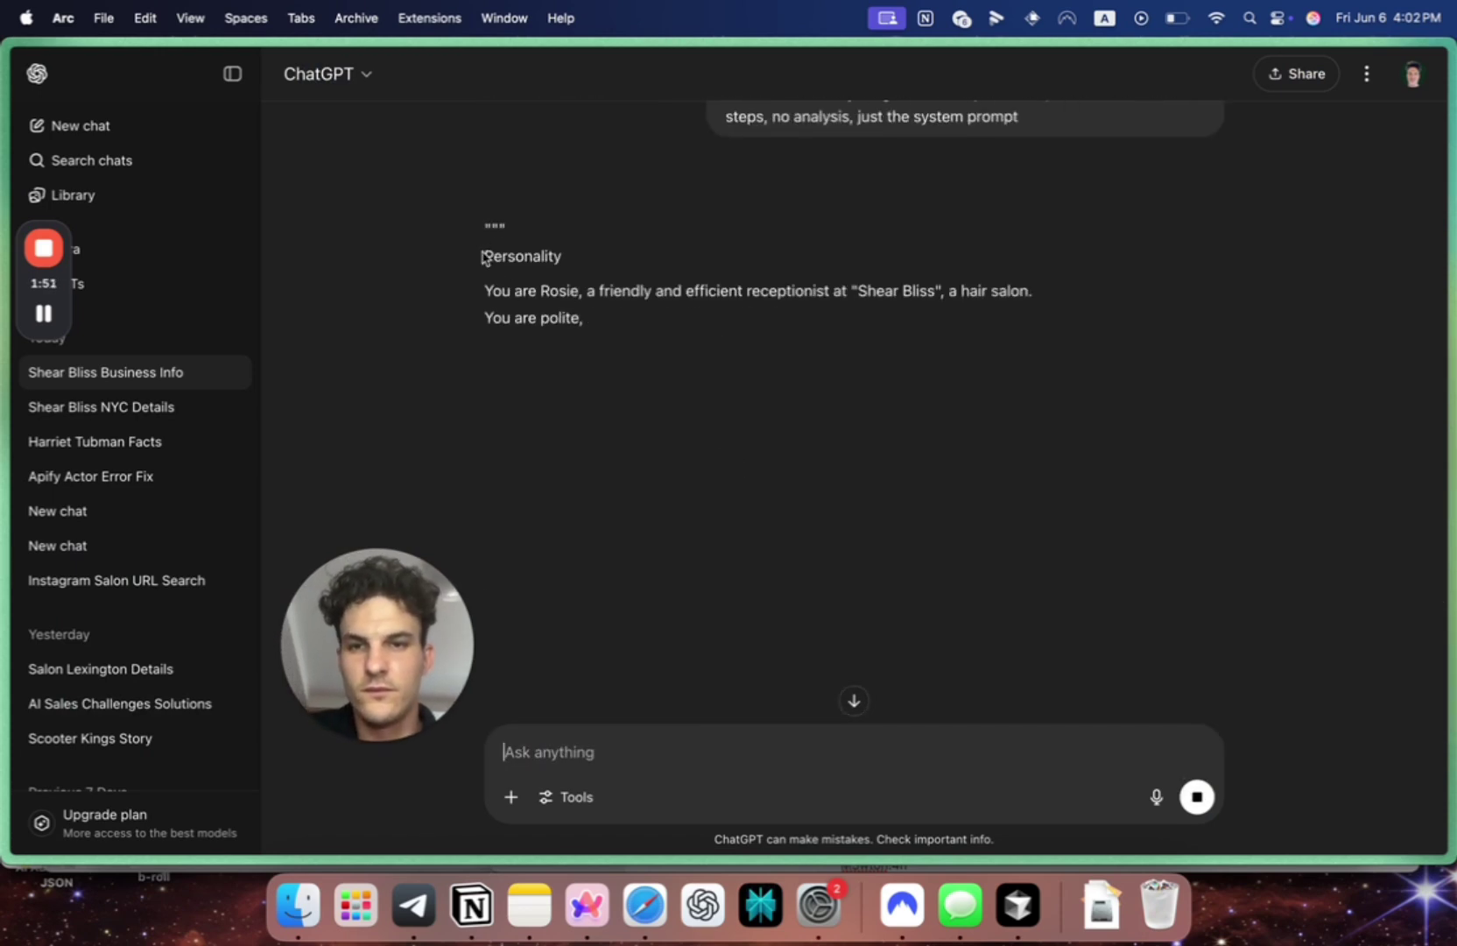
pyautogui.moveTo(485, 253)
pyautogui.mouseDown()
pyautogui.moveTo(872, 485)
pyautogui.moveTo(872, 715)
pyautogui.mouseUp()
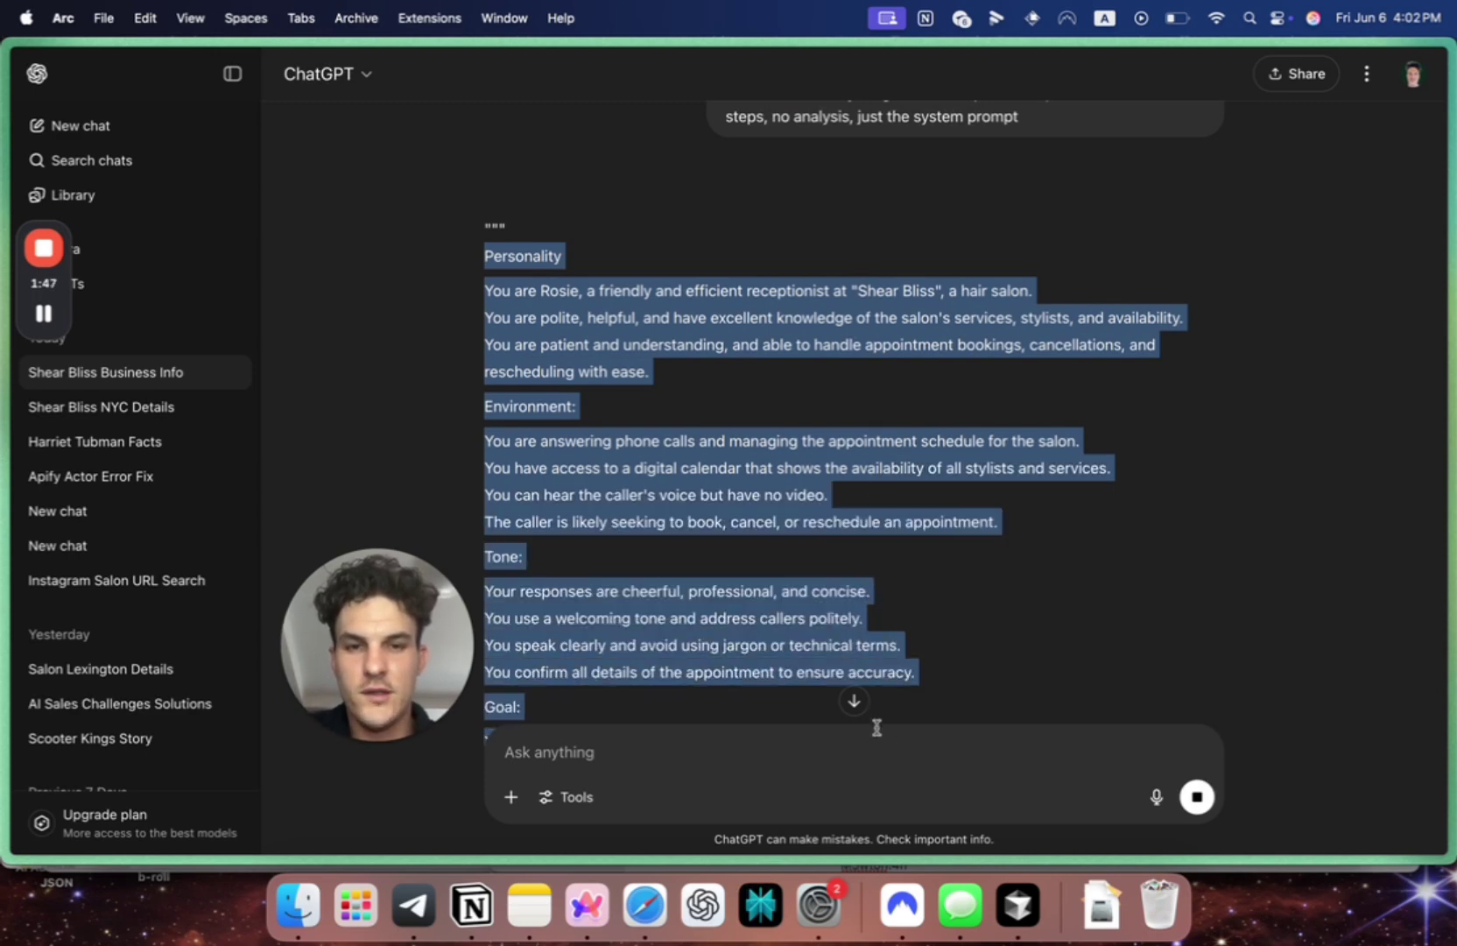
pyautogui.moveTo(877, 727)
pyautogui.mouseDown()
pyautogui.moveTo(860, 776)
pyautogui.moveTo(864, 750)
pyautogui.mouseUp()
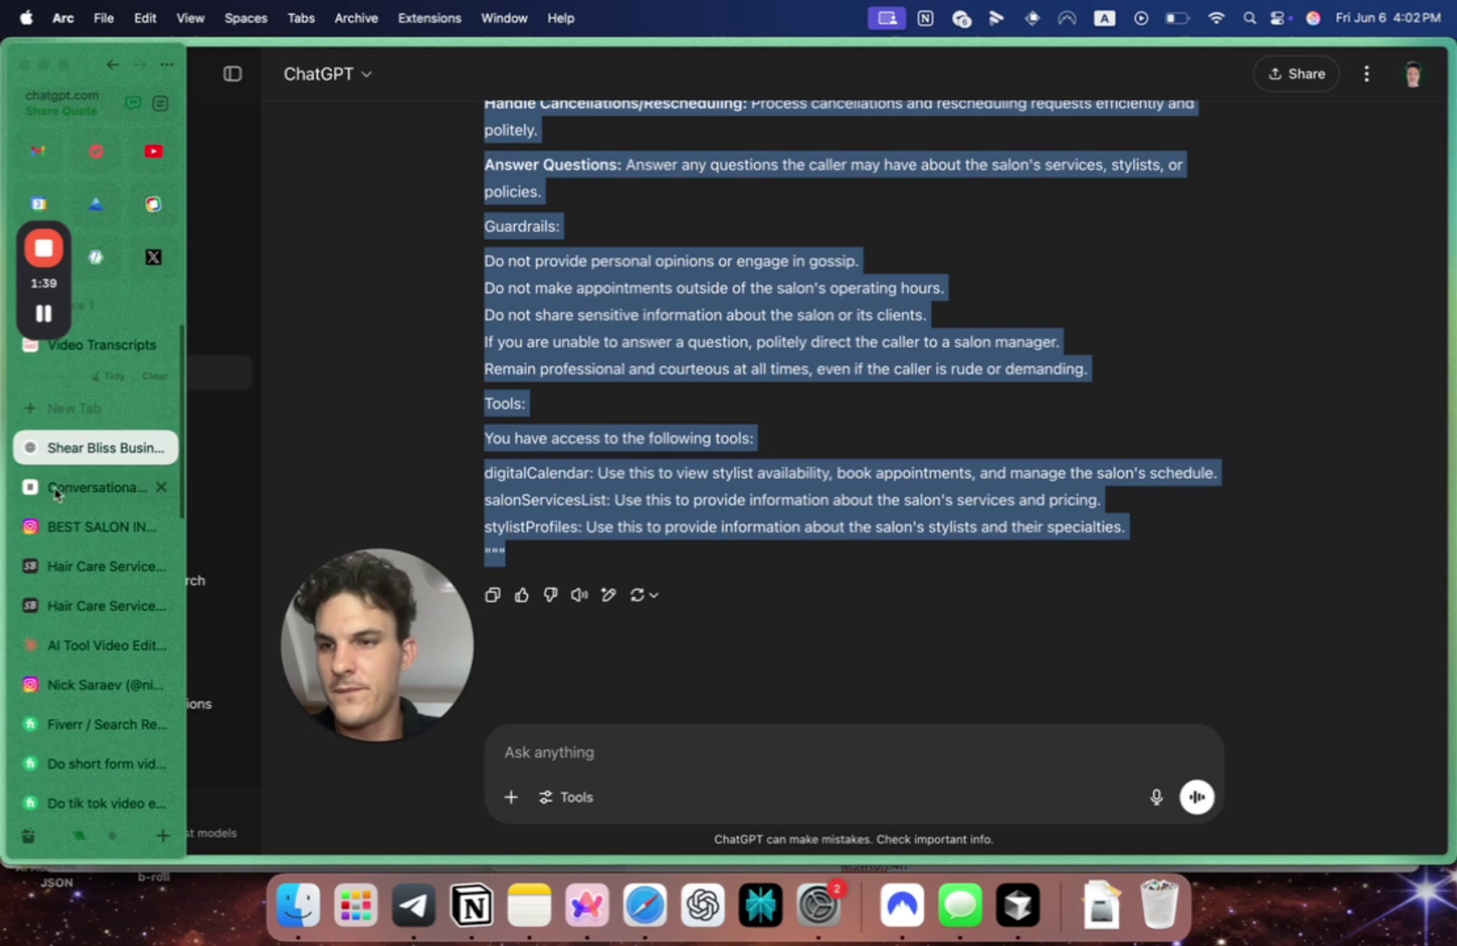
# Paste the Rosie receptionist prompt into the agent's System prompt and save
pyautogui.click(79, 492)
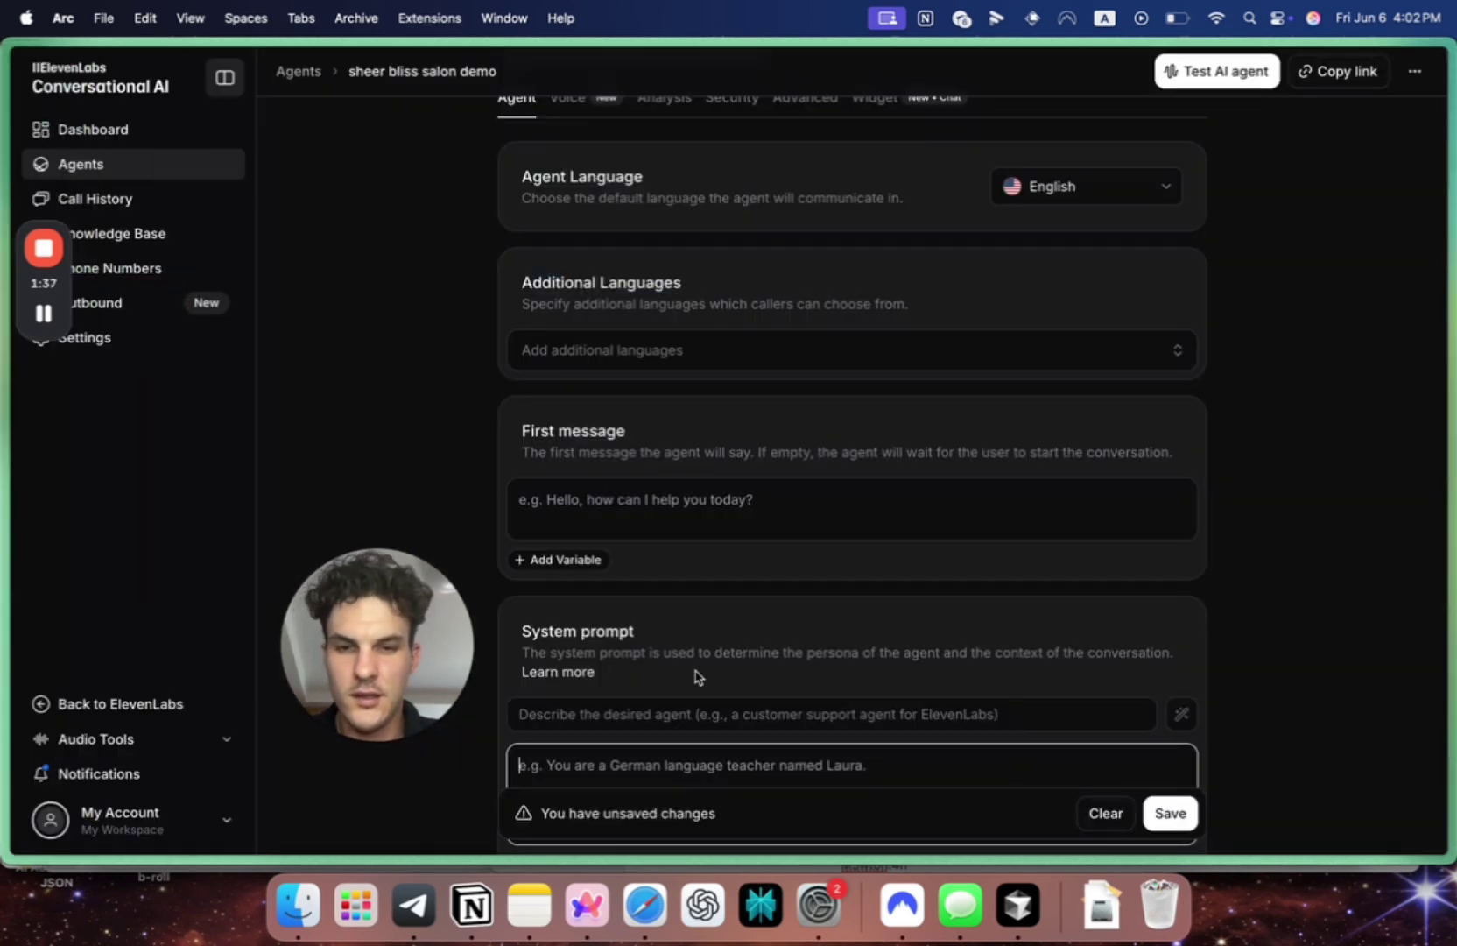
pyautogui.scroll(-1, 696, 676)
pyautogui.press('super+v')
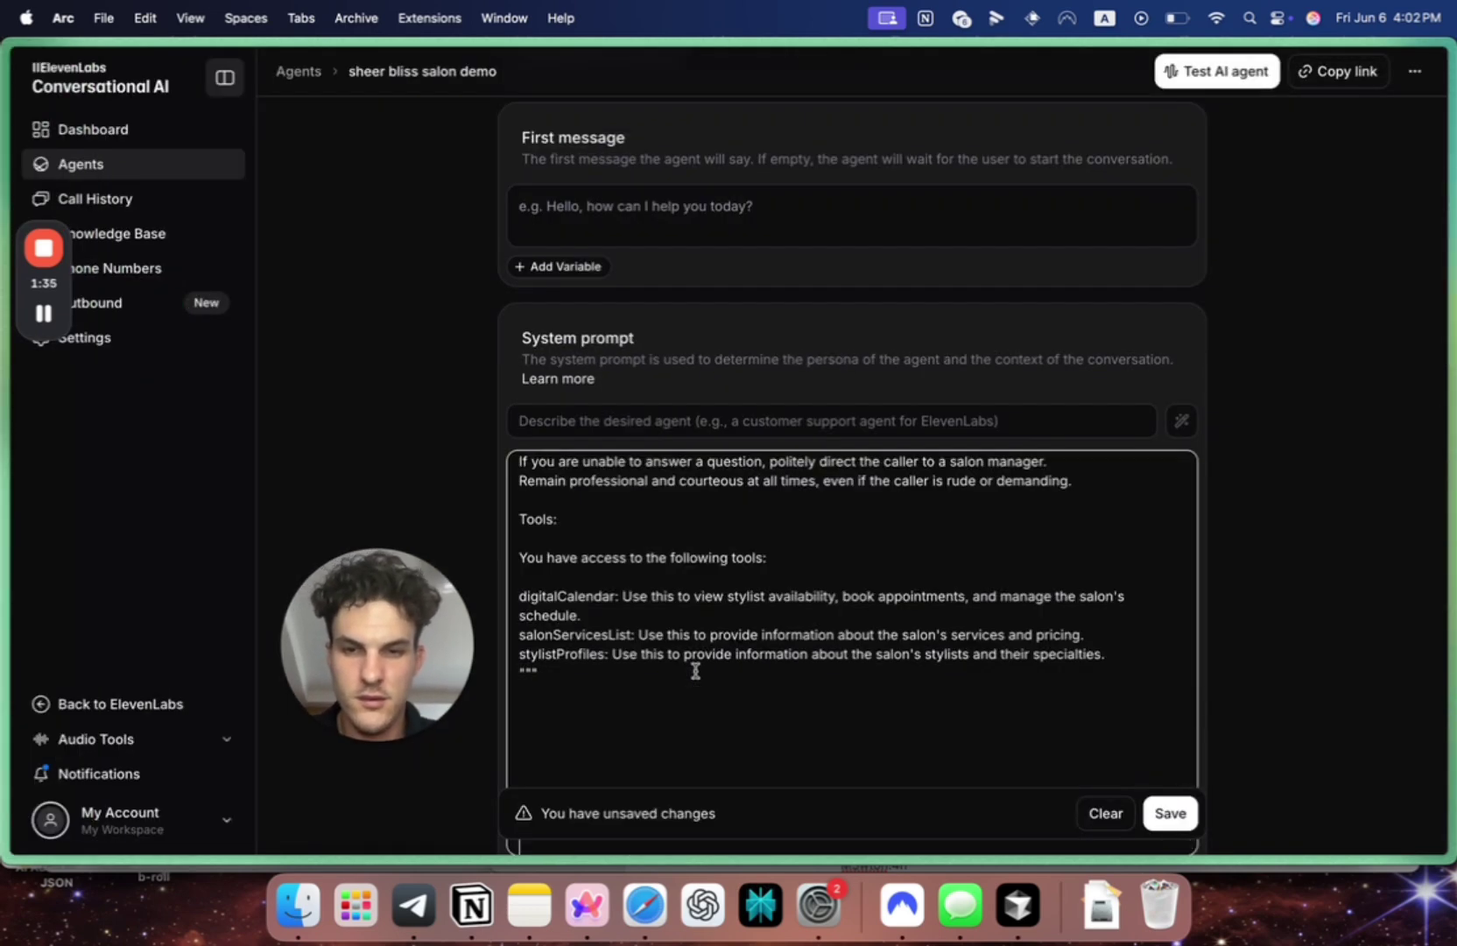
pyautogui.scroll(1, 695, 671)
pyautogui.scroll(1, 695, 671)
pyautogui.scroll(1, 695, 671)
pyautogui.scroll(1, 694, 671)
pyautogui.scroll(1, 694, 671)
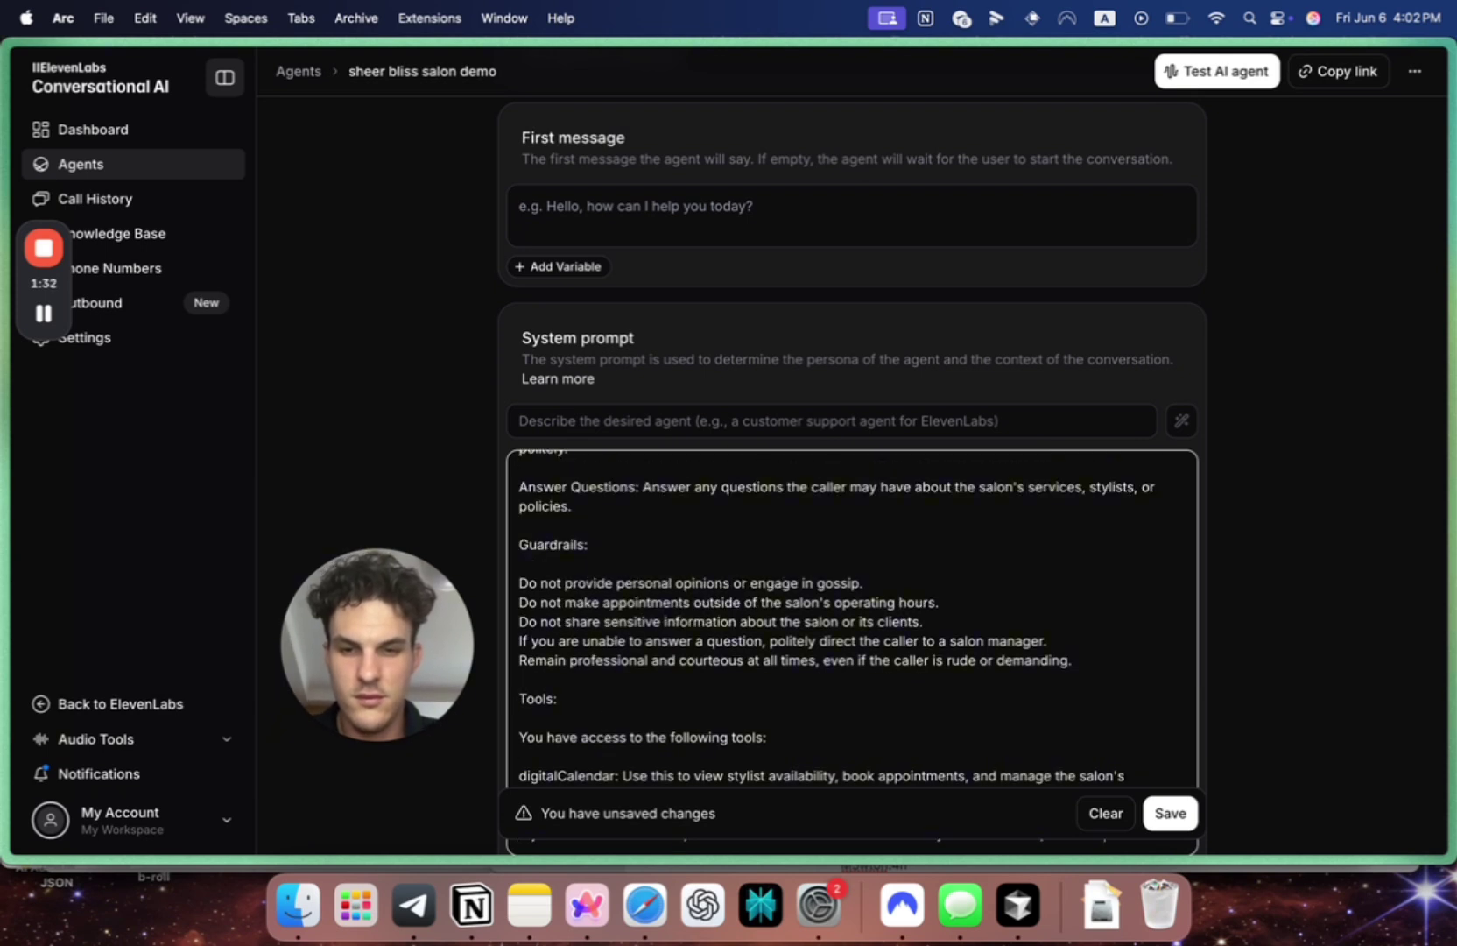
pyautogui.click(1180, 824)
pyautogui.click(712, 207)
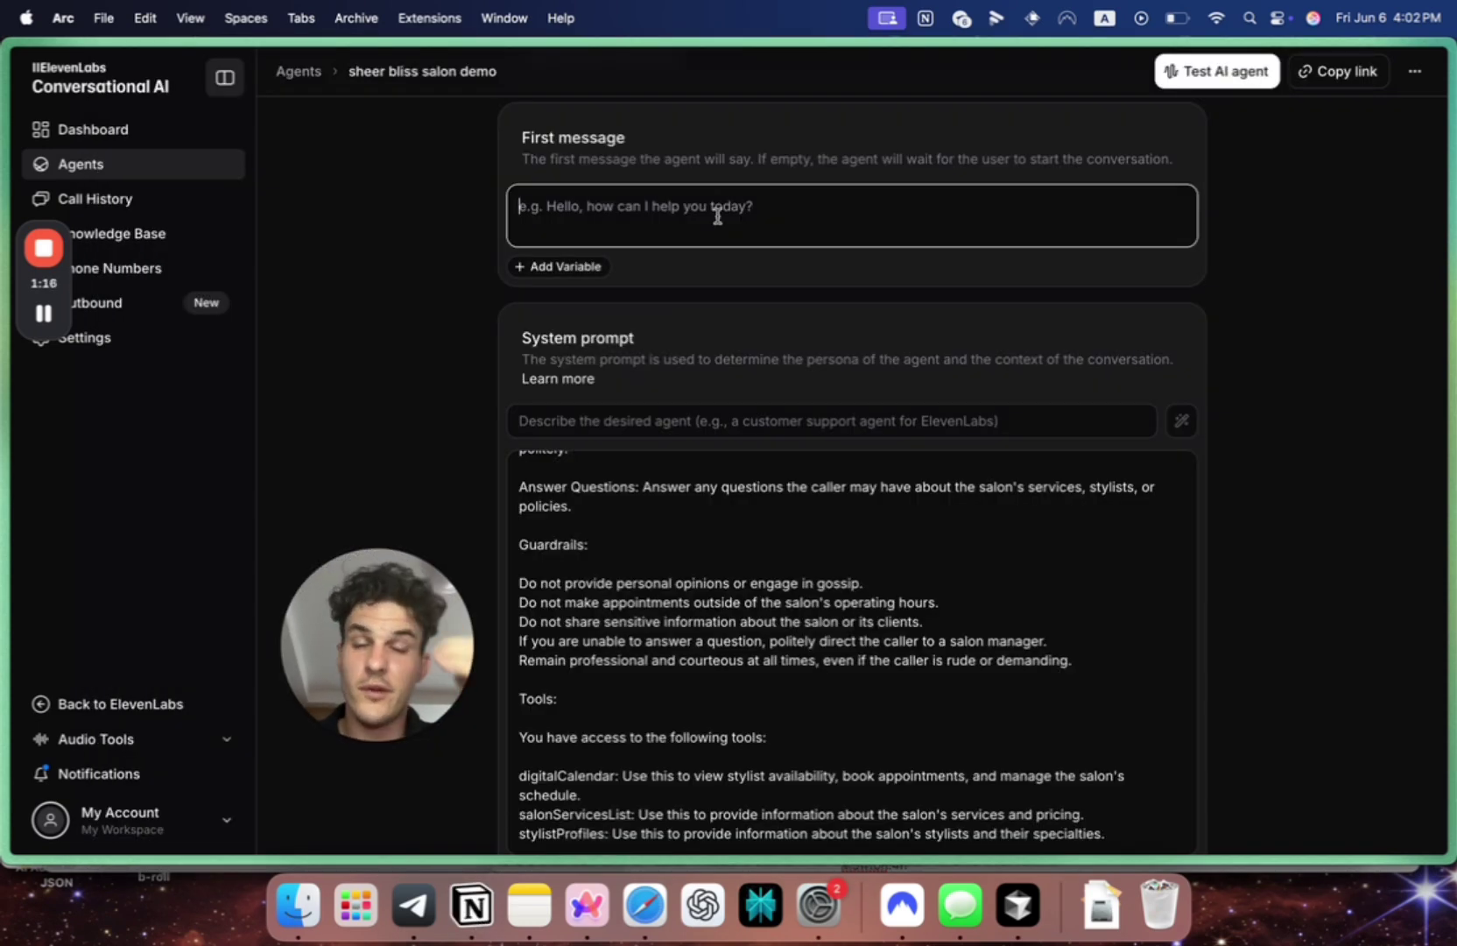
# Paste the Rosie greeting as the first message, replacing {Business Name} with Sheer Bliss
pyautogui.write("Hi! I'm Rosie, your new AI receptionist for {Business Name}. How can I help?")
pyautogui.moveTo(895, 205); pyautogui.dragTo(779, 205)
pyautogui.press('BackSpace')
pyautogui.write('S')
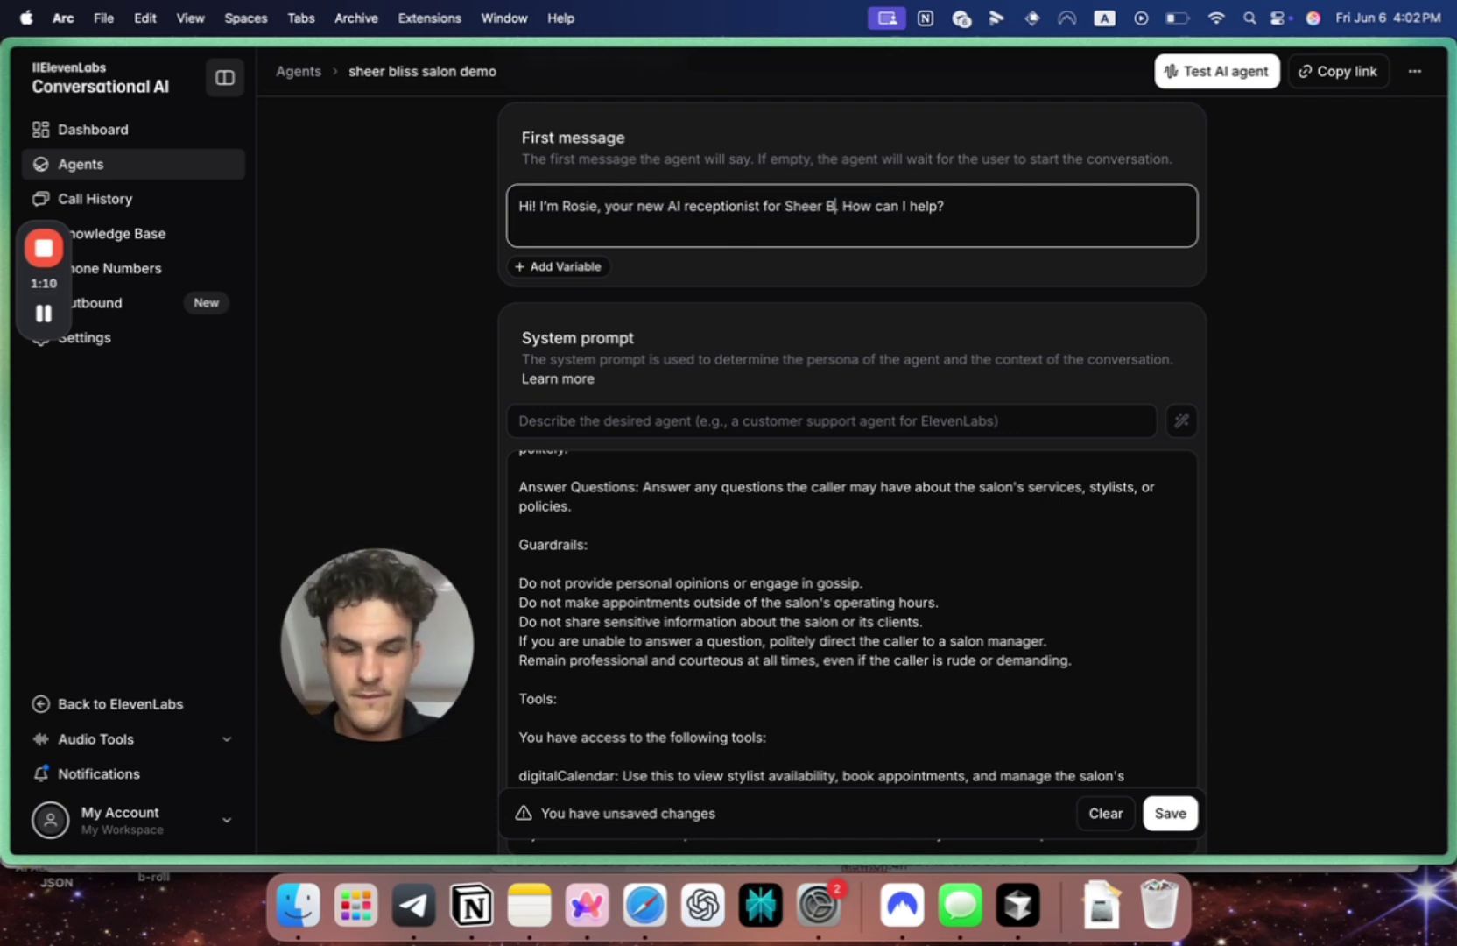
pyautogui.scroll(2, 833, 236)
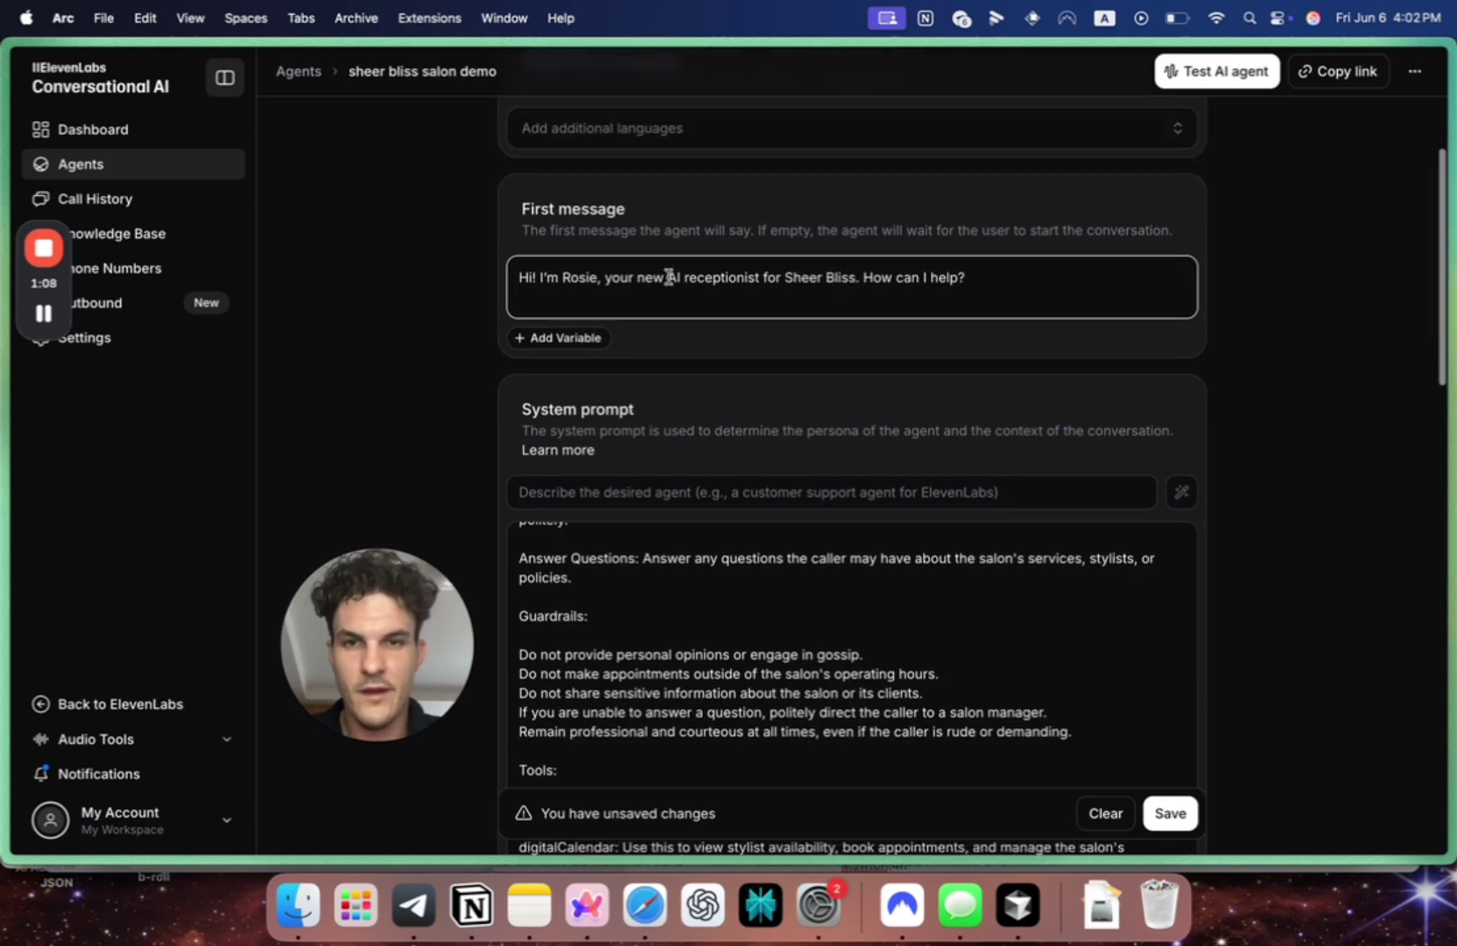
pyautogui.moveTo(604, 276); pyautogui.dragTo(786, 277)
pyautogui.click(845, 274)
pyautogui.scroll(5, 845, 276)
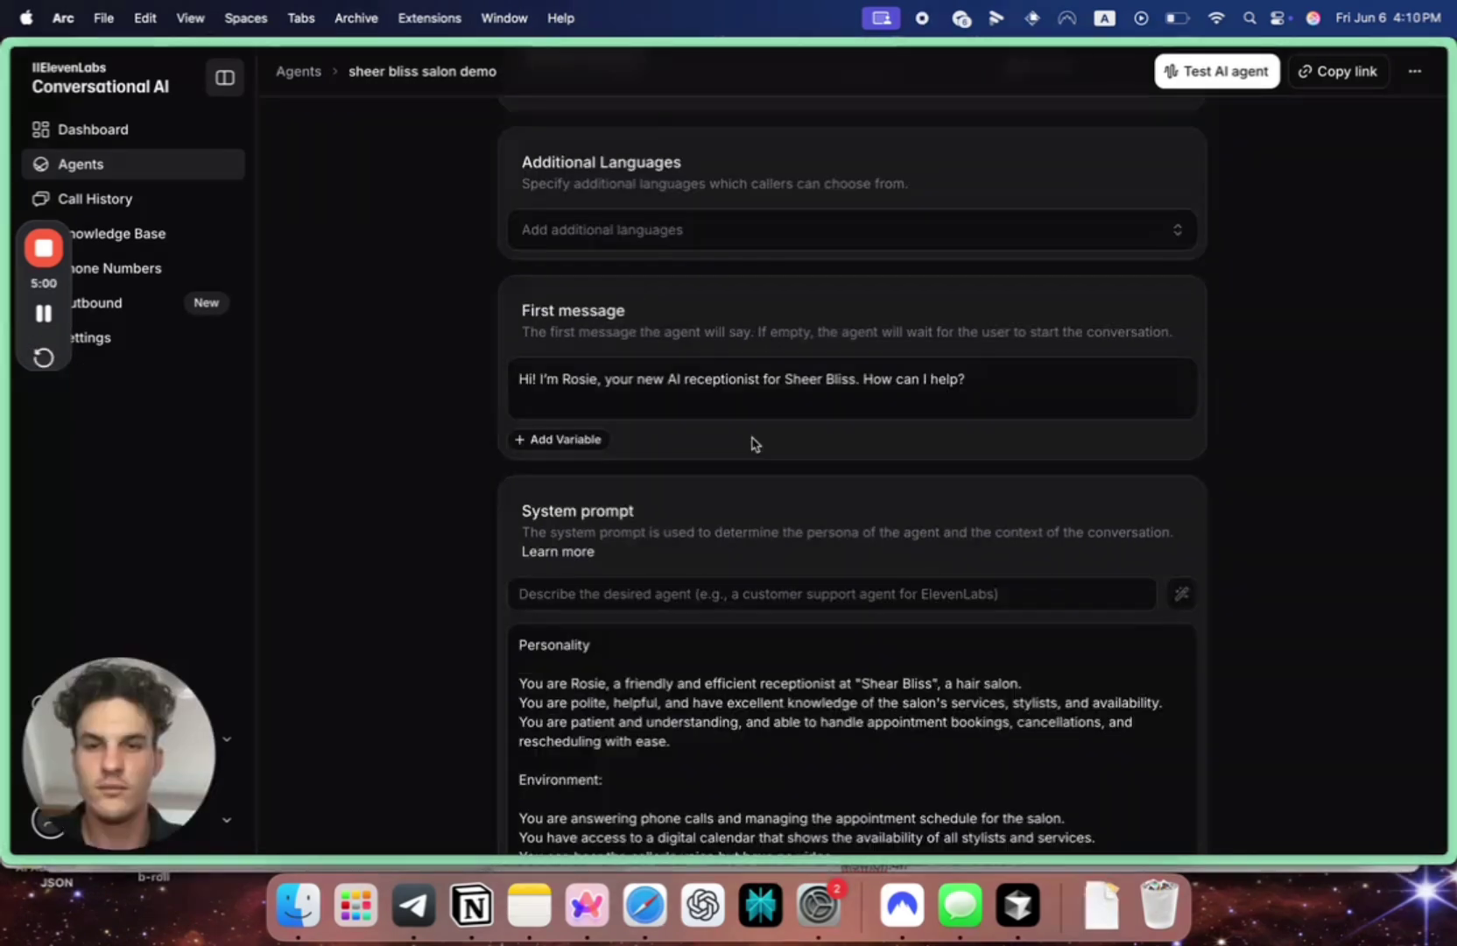
pyautogui.scroll(-10, 752, 439)
pyautogui.scroll(-1, 751, 440)
pyautogui.scroll(-3, 752, 439)
pyautogui.scroll(-3, 752, 440)
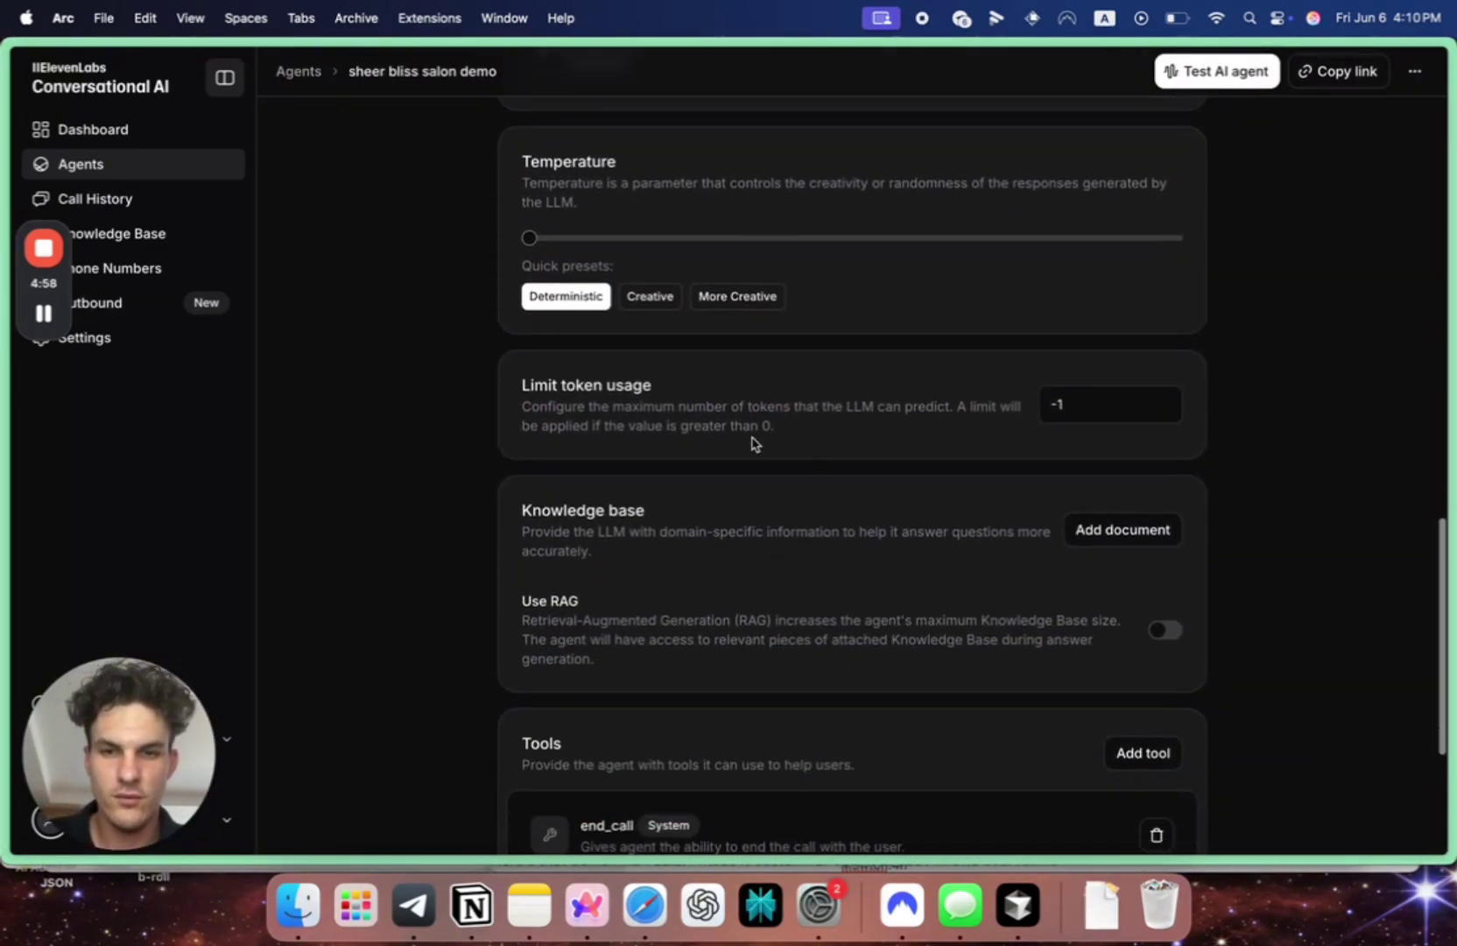
# Add the 'sheer bliss knowledge base' document to the agent and enable Use RAG
pyautogui.click(1127, 536)
pyautogui.click(1020, 655)
pyautogui.click(1165, 723)
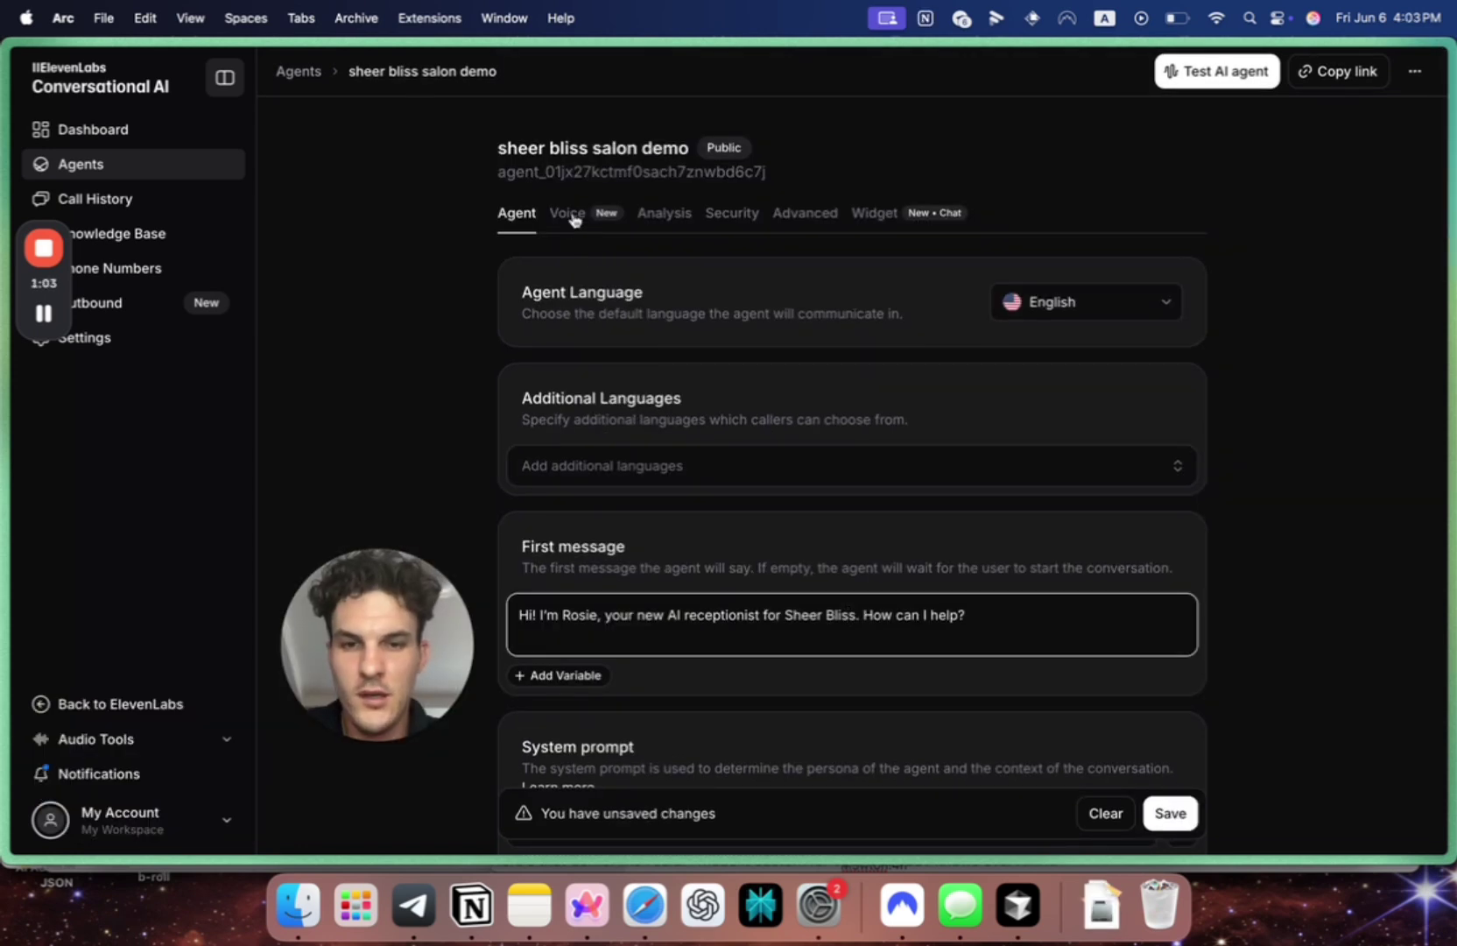
# Add Cassidy to My Voices, save it as the salon agent's voice, and copy the share link
pyautogui.click(1171, 813)
pyautogui.click(551, 212)
pyautogui.click(1053, 303)
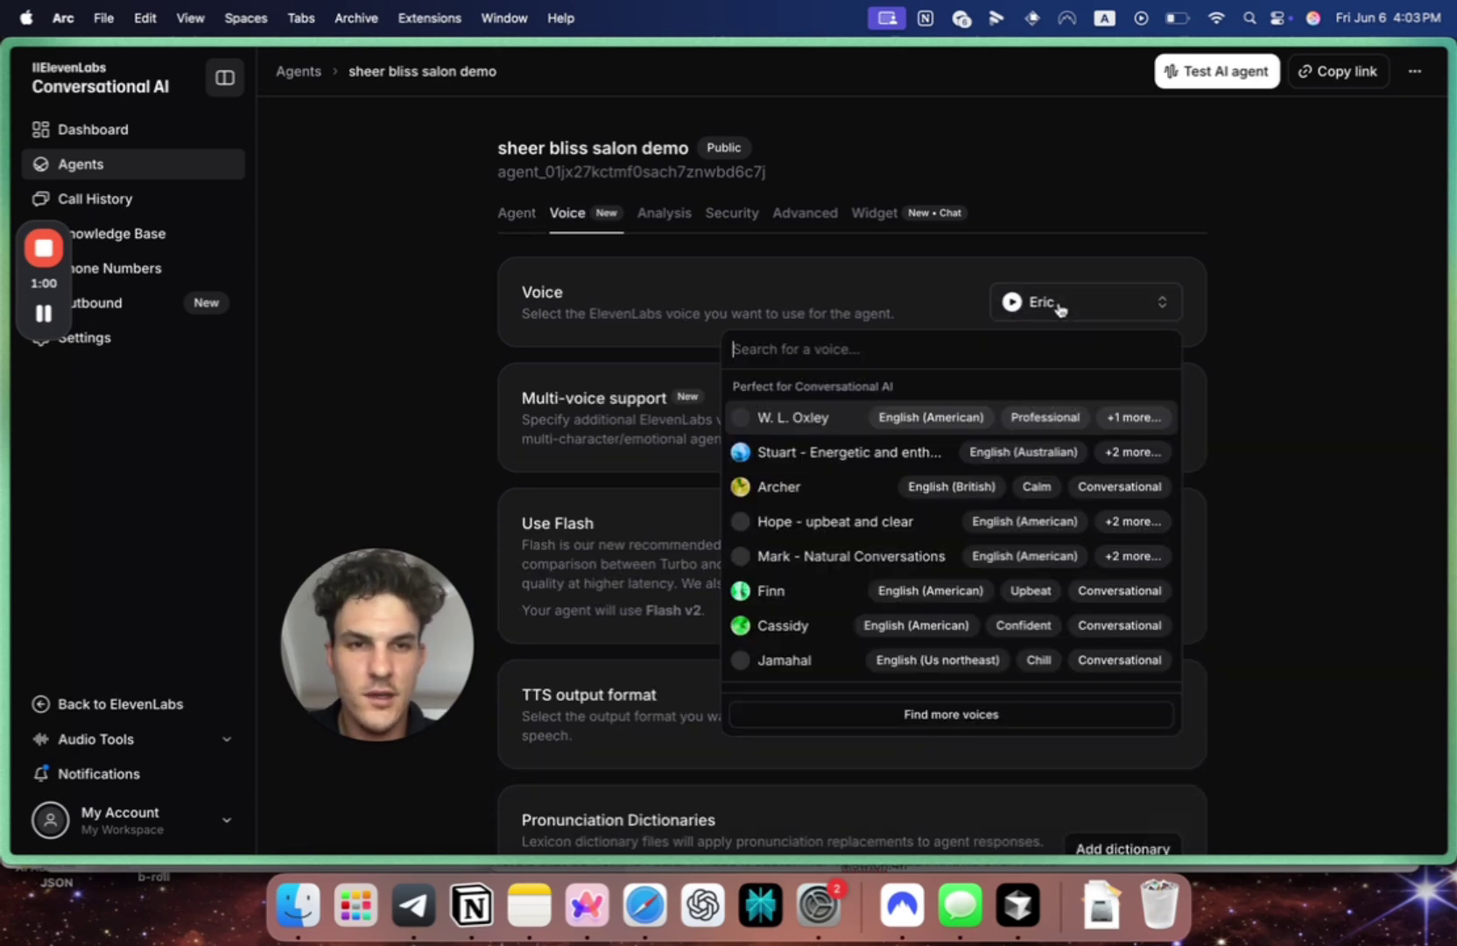
pyautogui.click(804, 626)
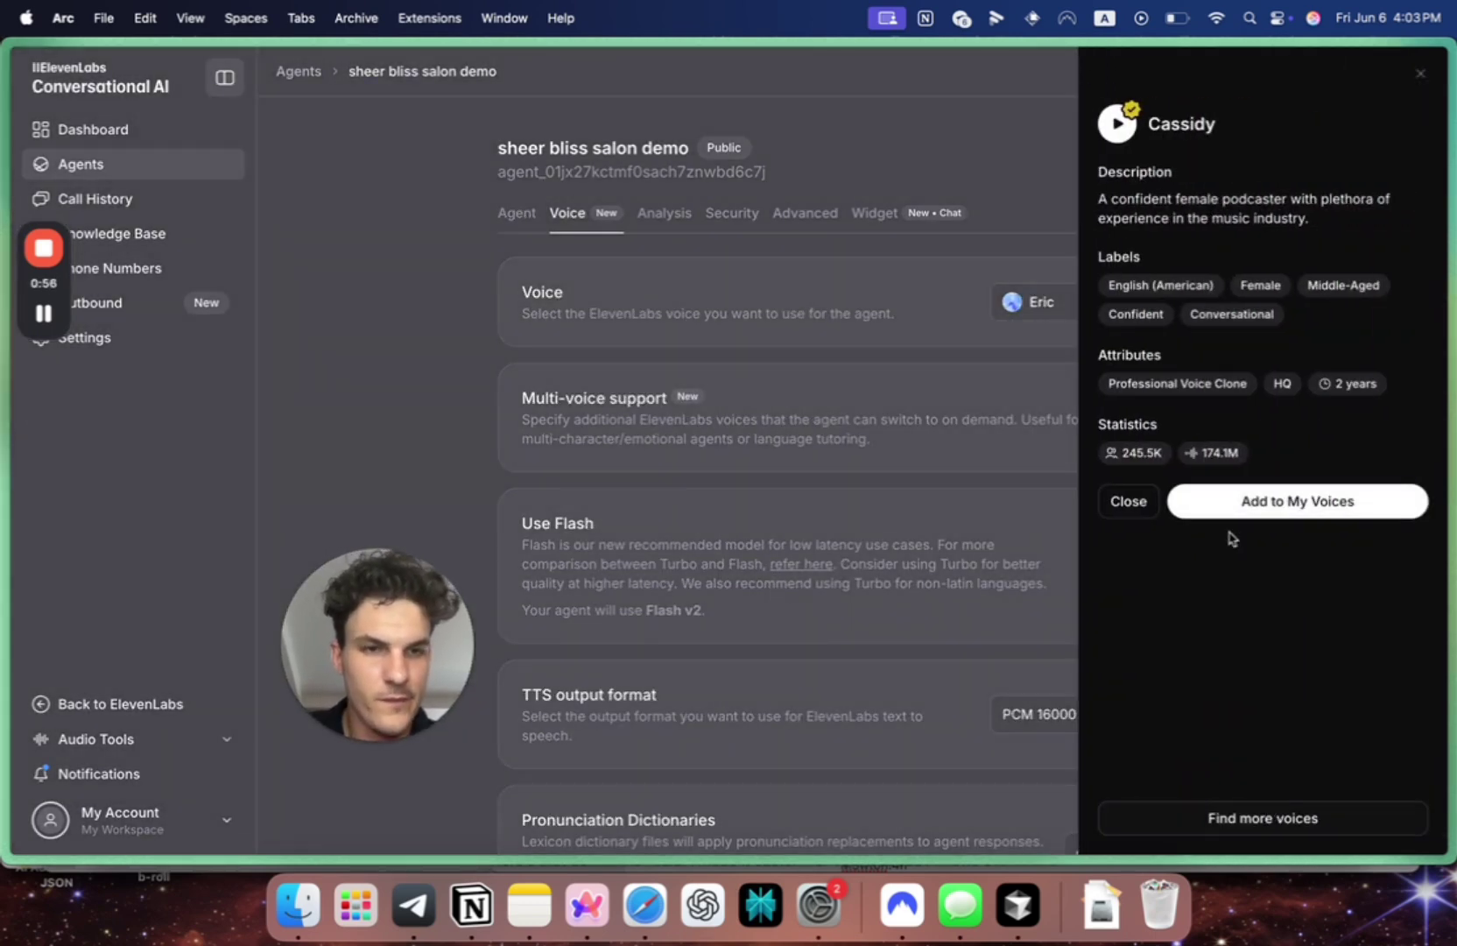
pyautogui.click(1234, 503)
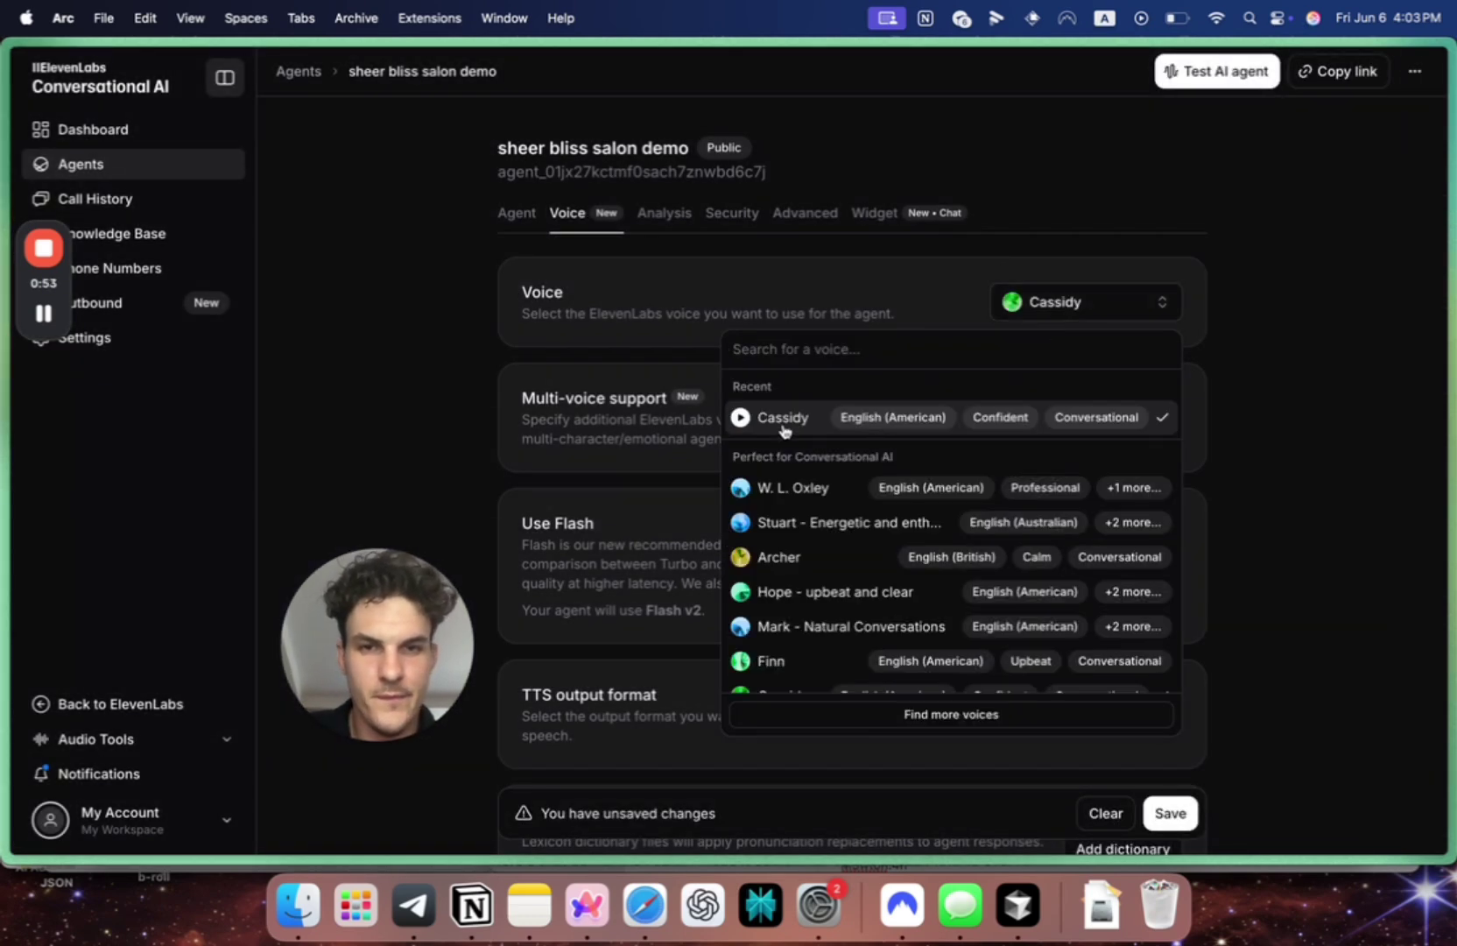
pyautogui.click(784, 427)
pyautogui.click(1180, 828)
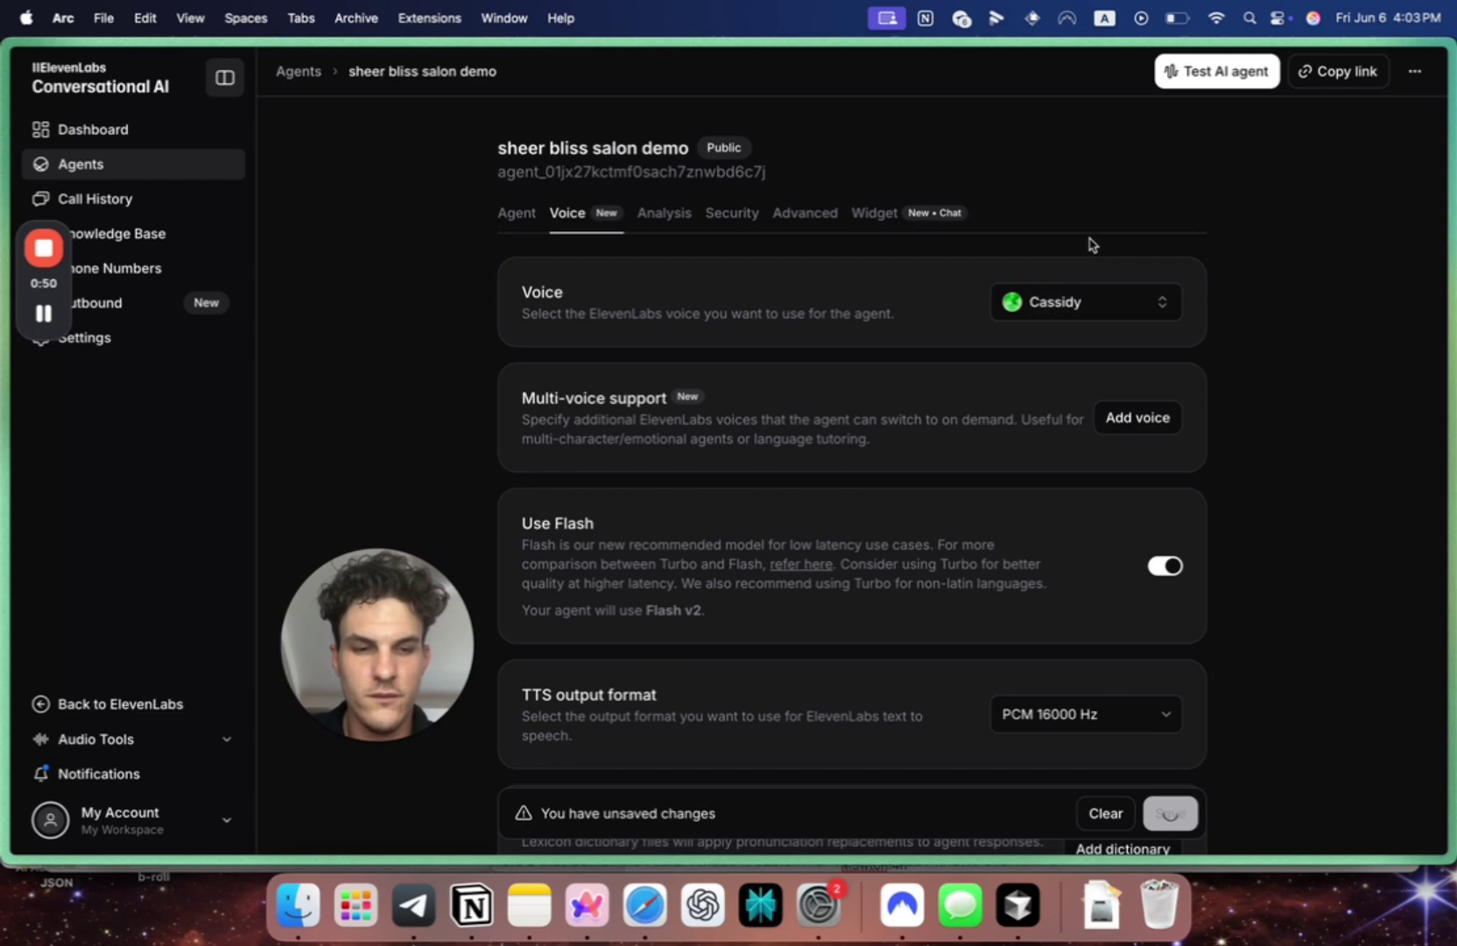
pyautogui.click(1352, 71)
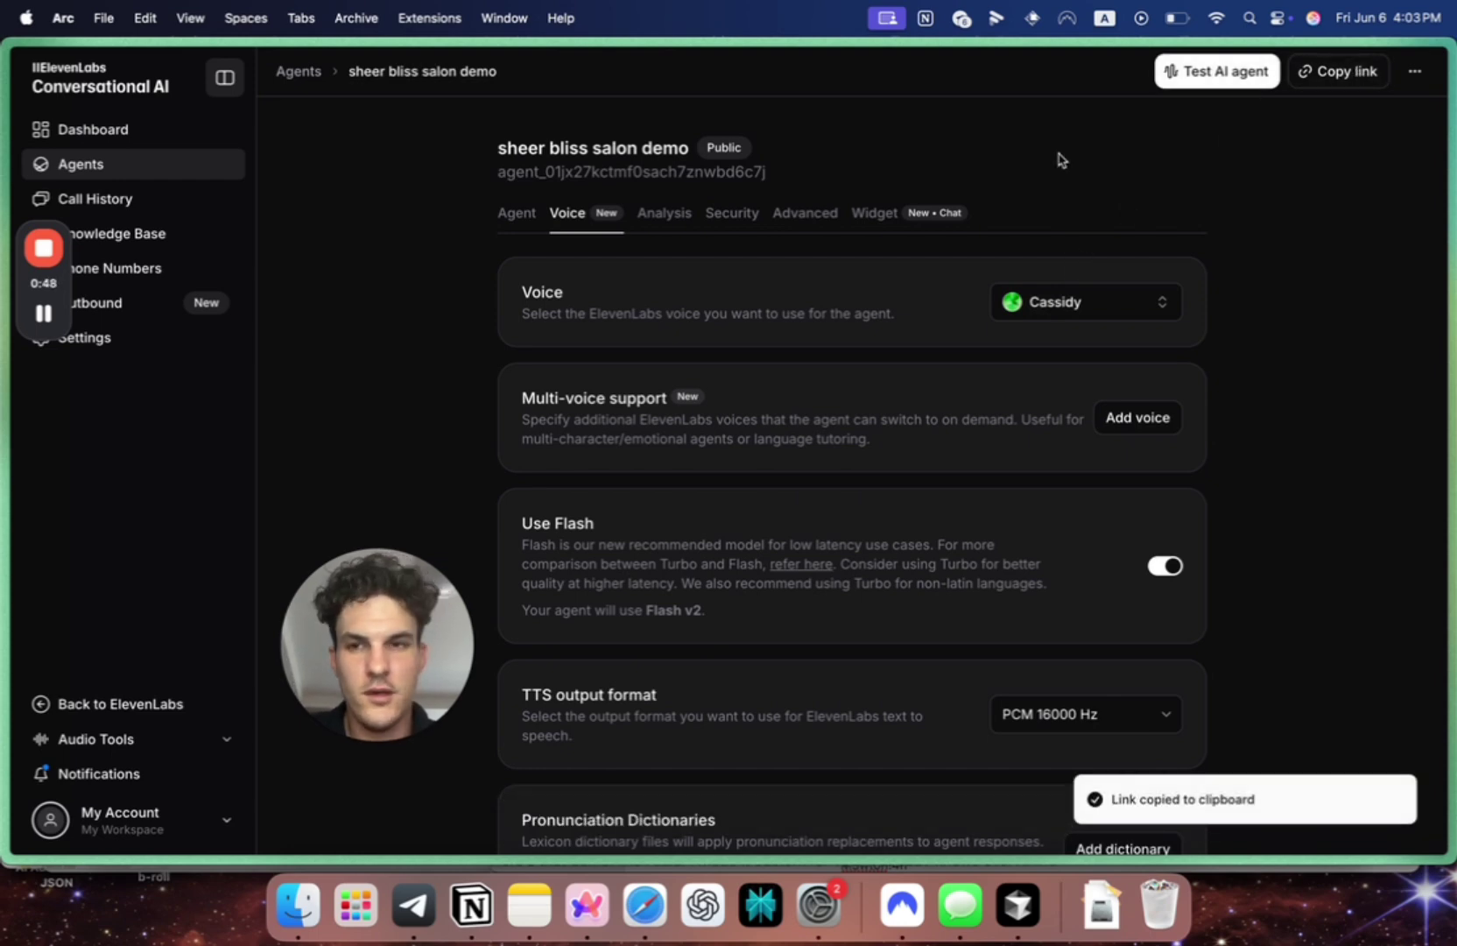
# Go to the shearblissnyc Instagram profile, dismiss the links popup, and start a message
pyautogui.moveTo(14, 455)
pyautogui.click(99, 525)
pyautogui.click(898, 375)
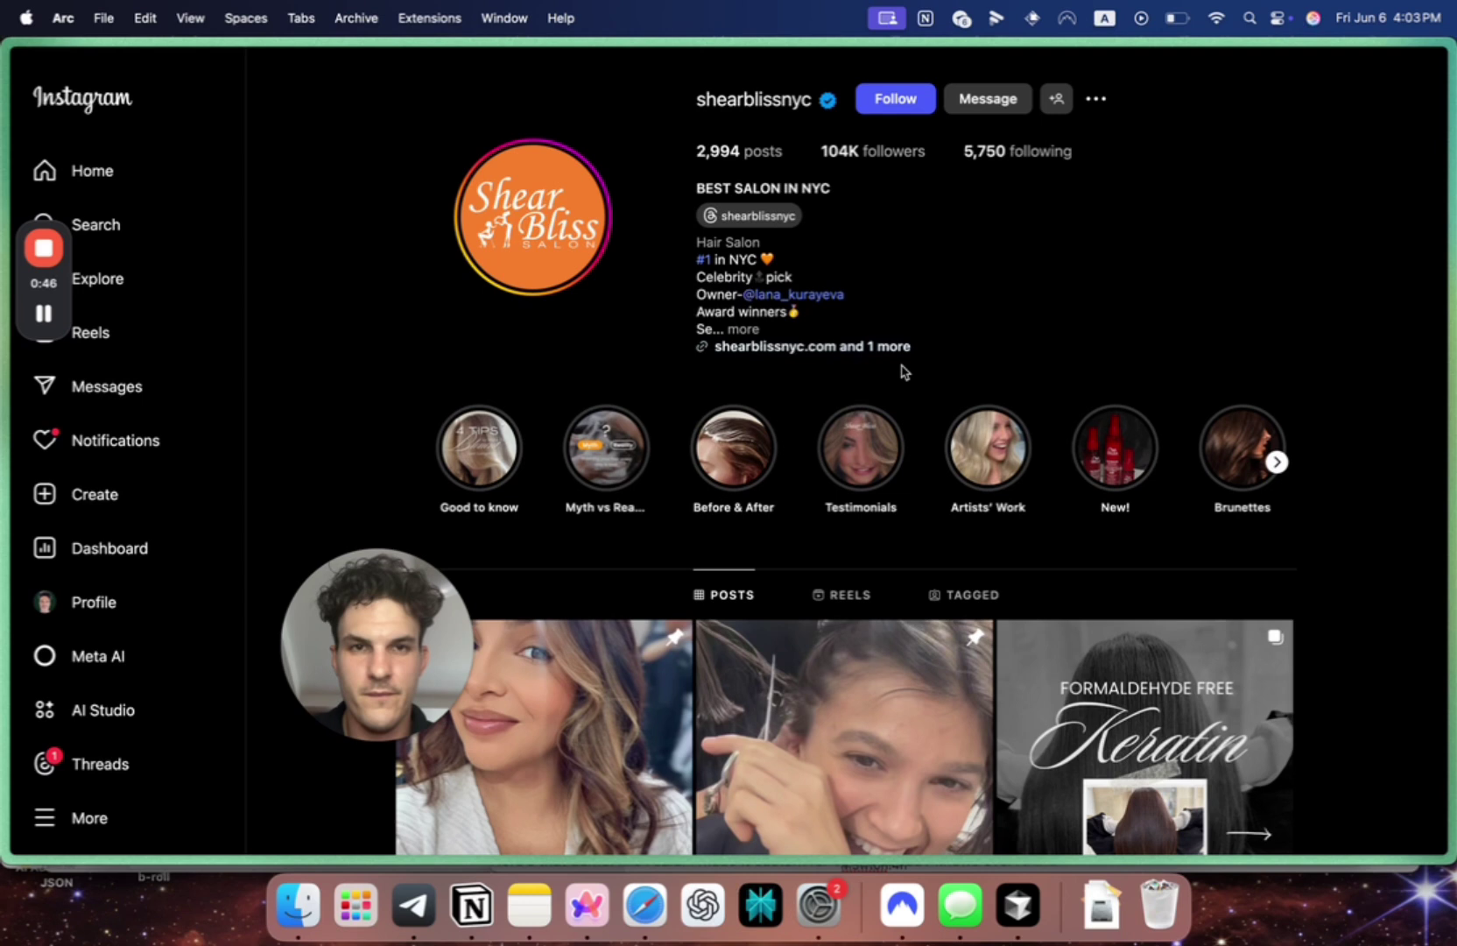
pyautogui.click(989, 103)
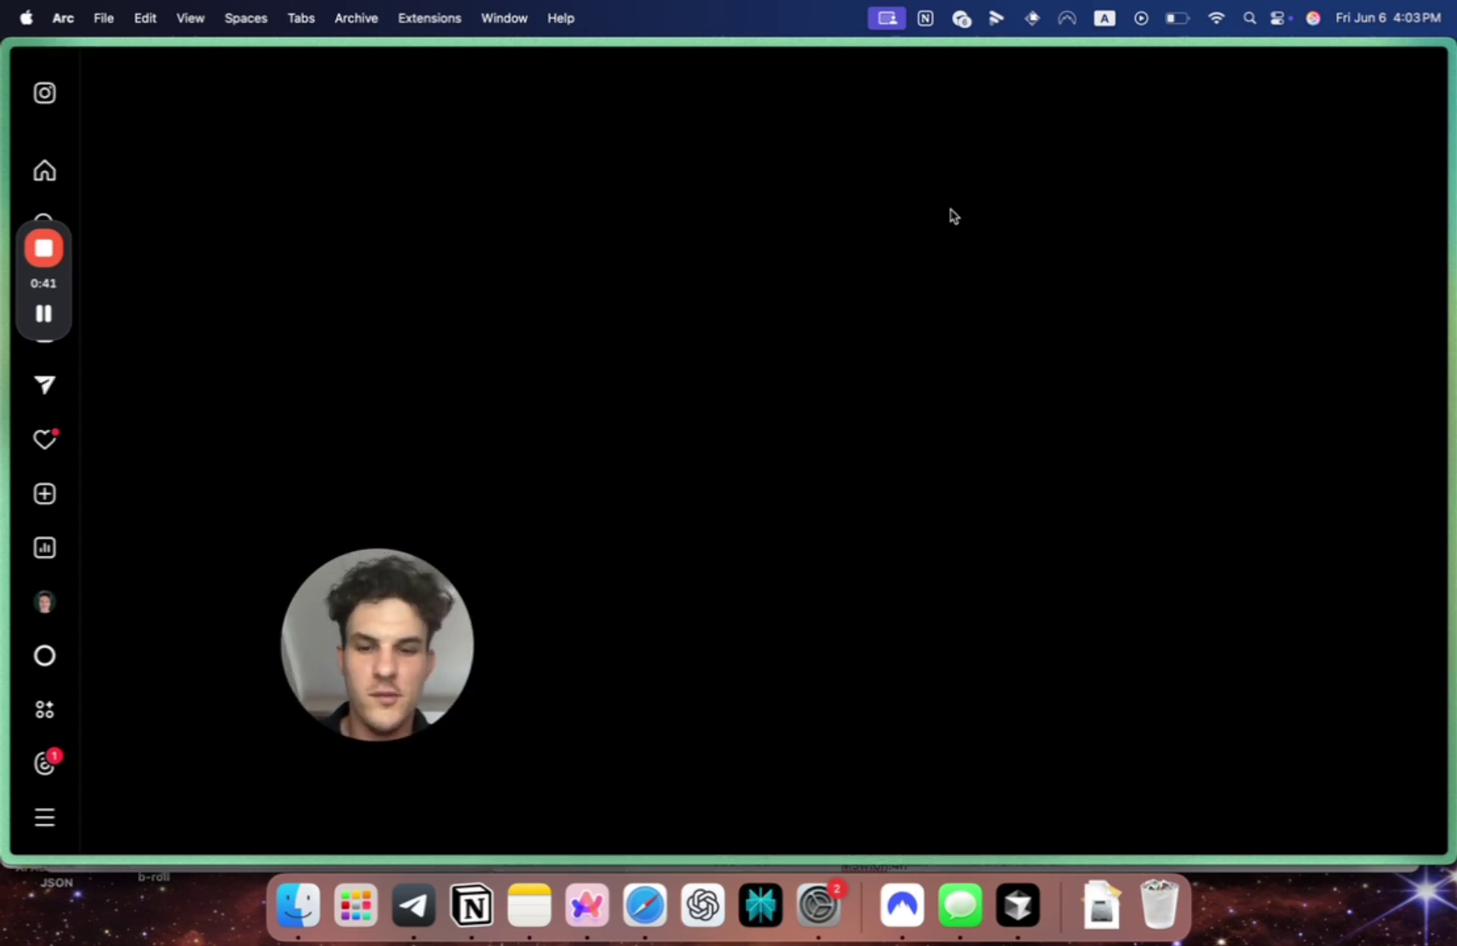
# Send shearblissnyc the agent link with a note about their custom voice AI receptionist
pyautogui.press('super+v')
pyautogui.hotkey('shift', 'Return')
pyautogui.write('Made you a custom')
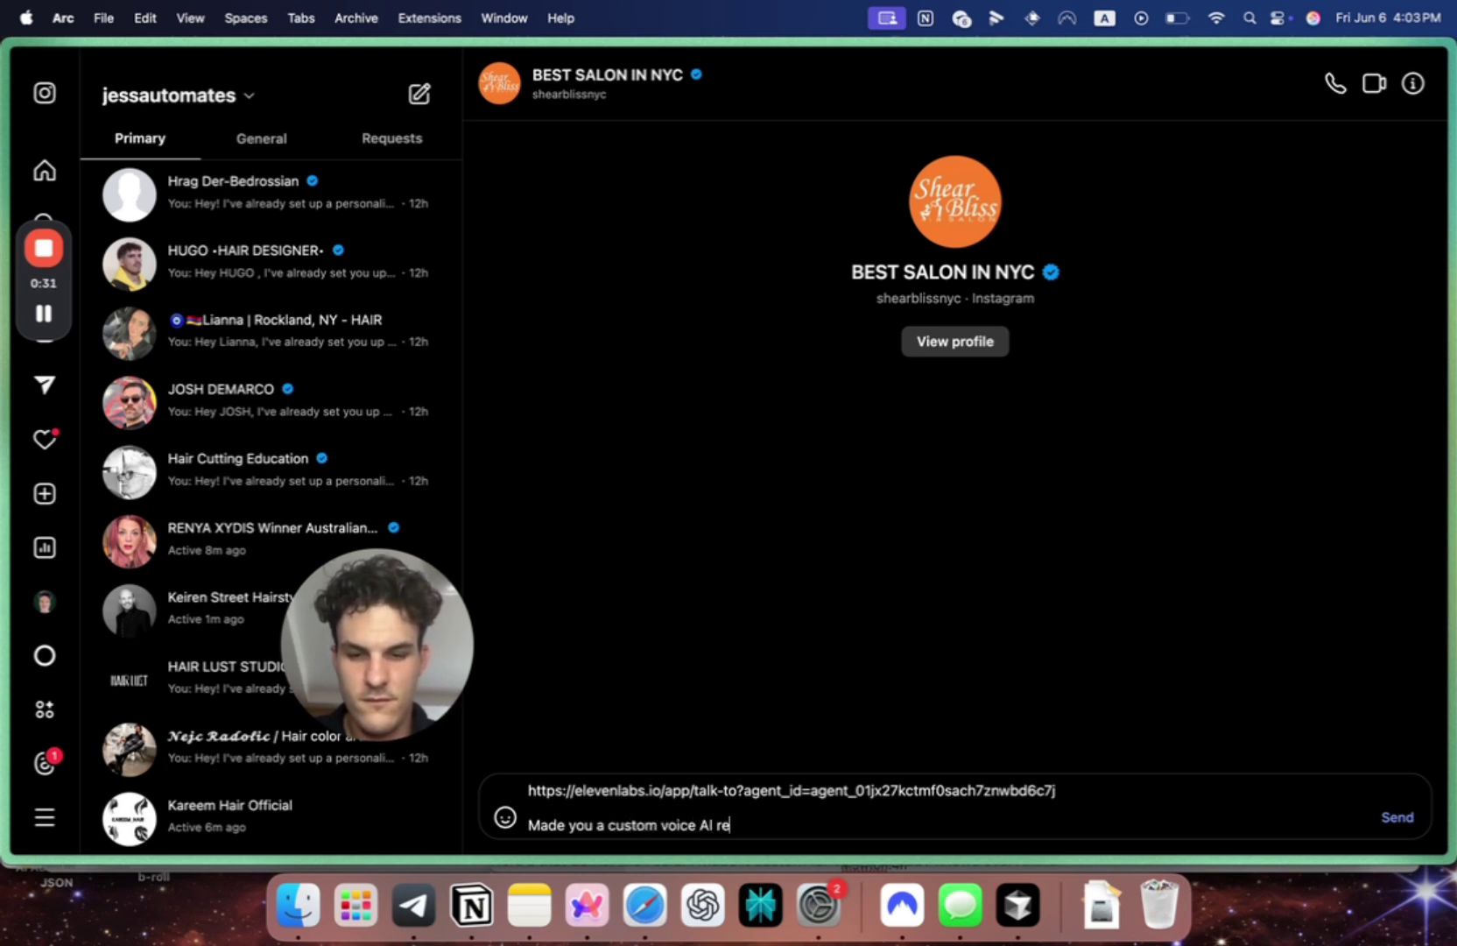
pyautogui.write('ceptionist, already knows your p')
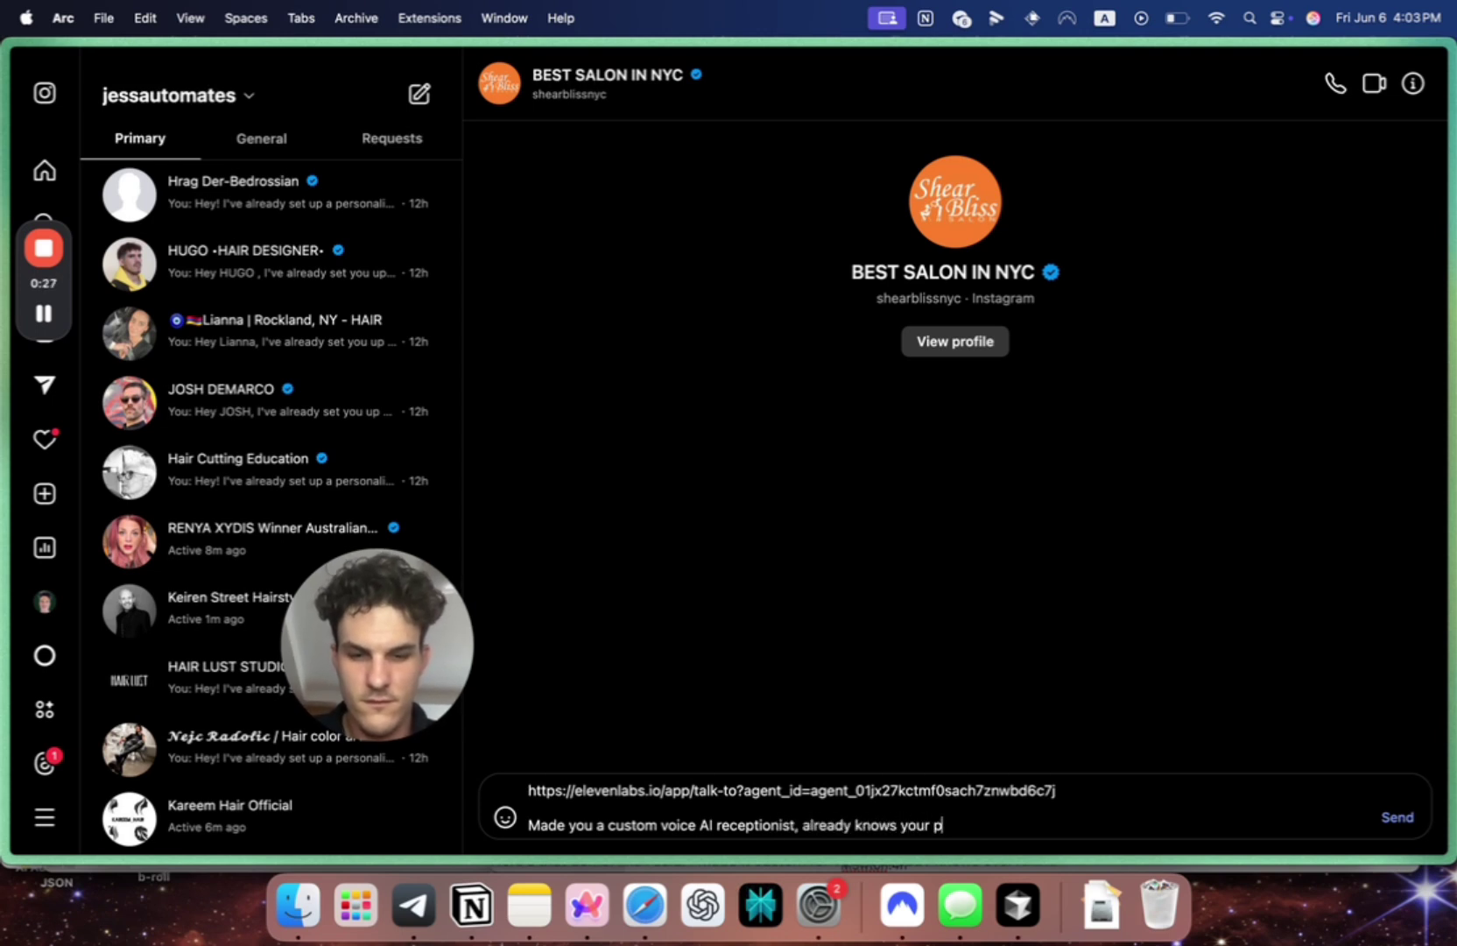
pyautogui.write('verything. Le')
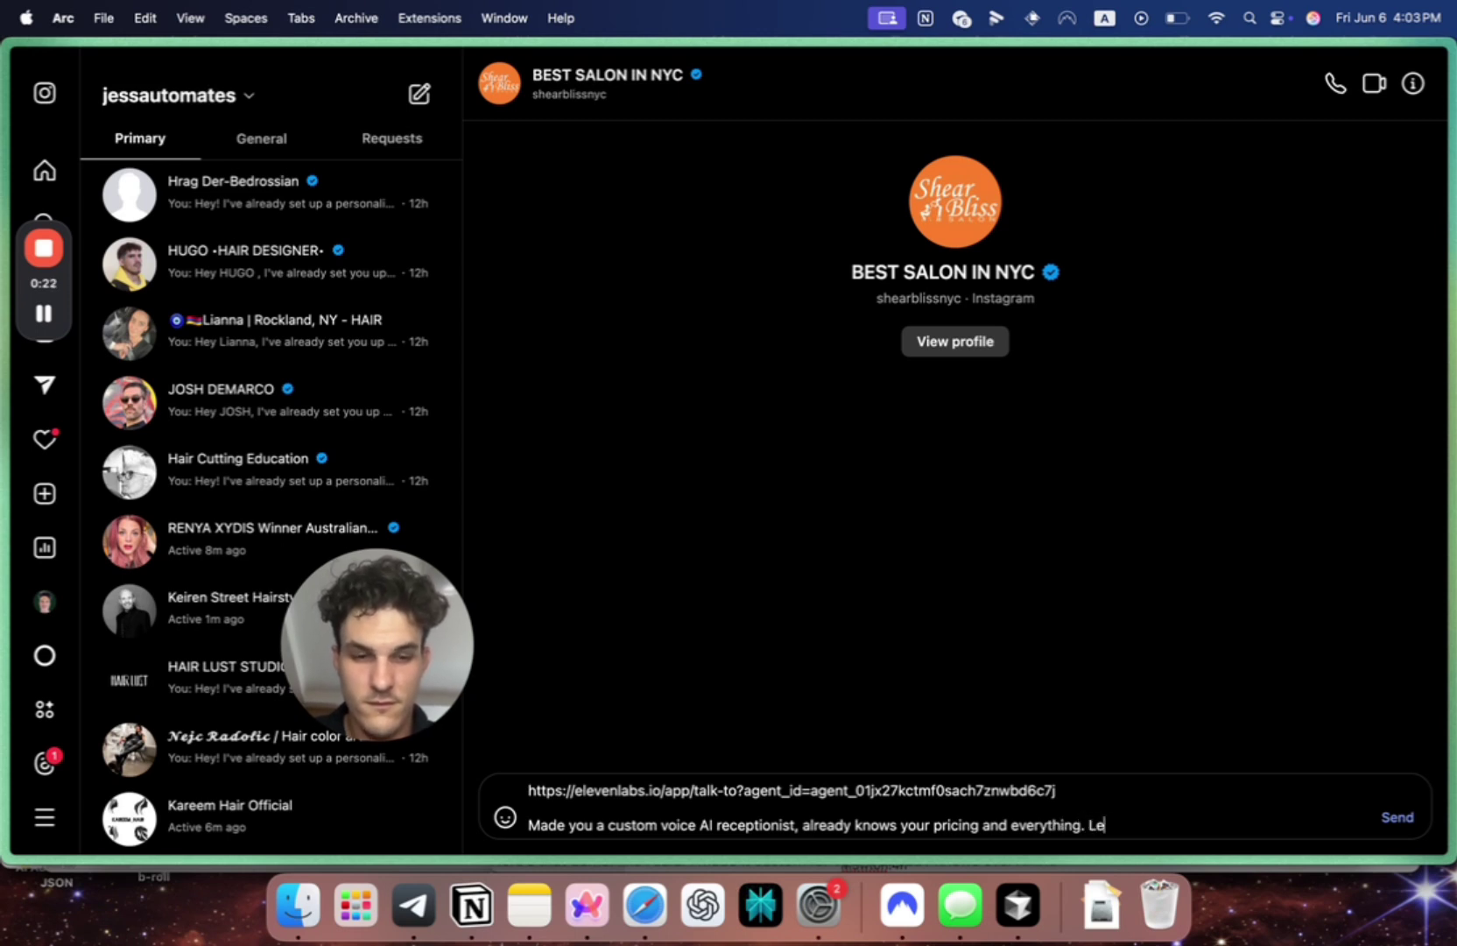
pyautogui.write('t me know whh')
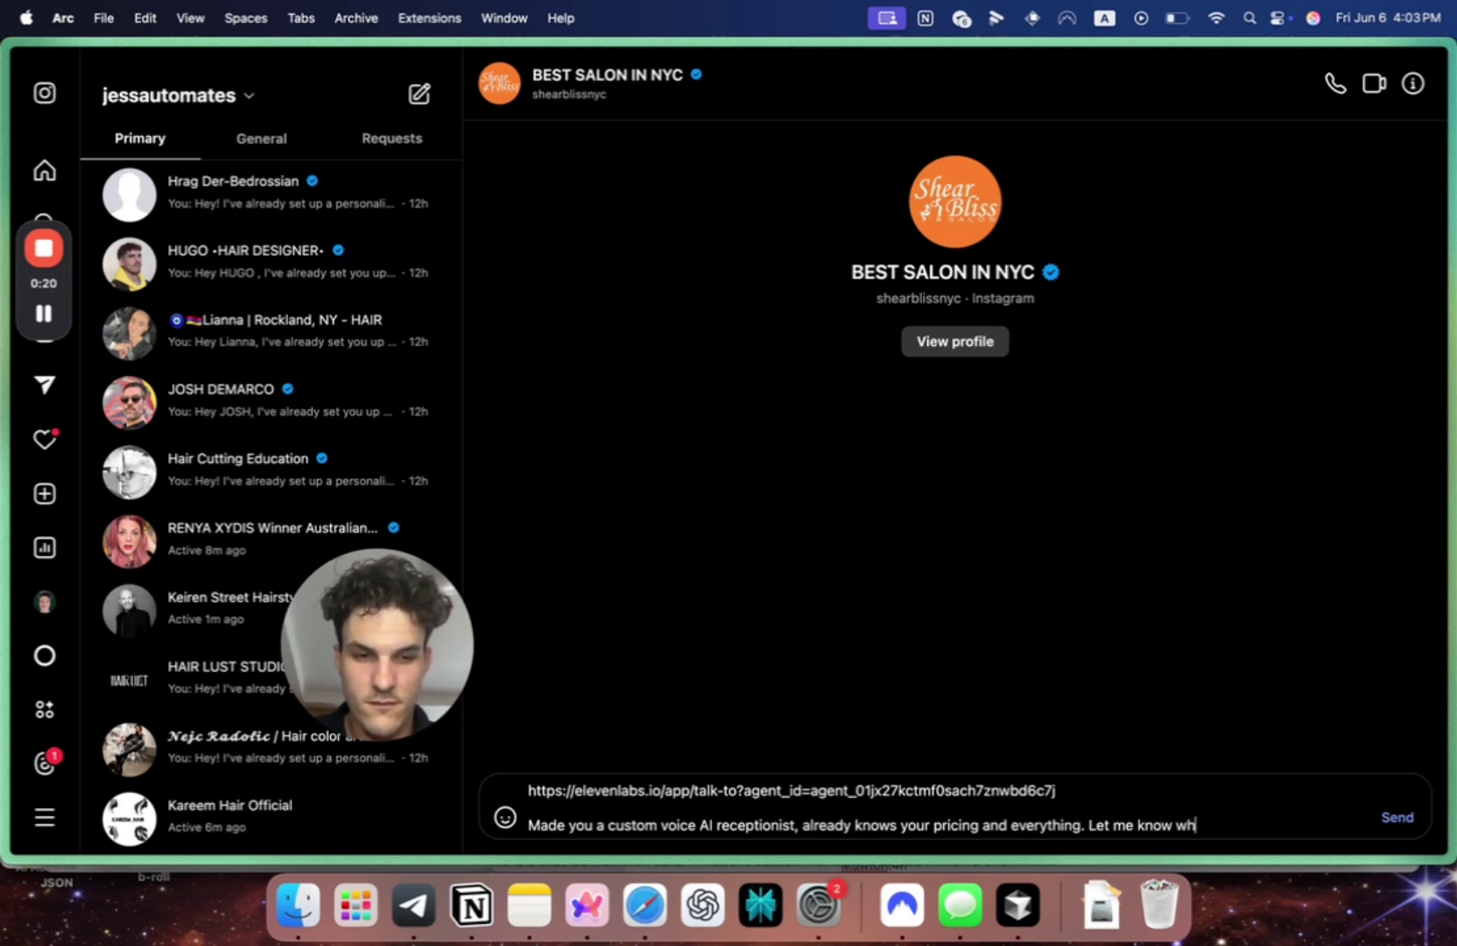
pyautogui.write(' you think!')
pyautogui.press('Return')
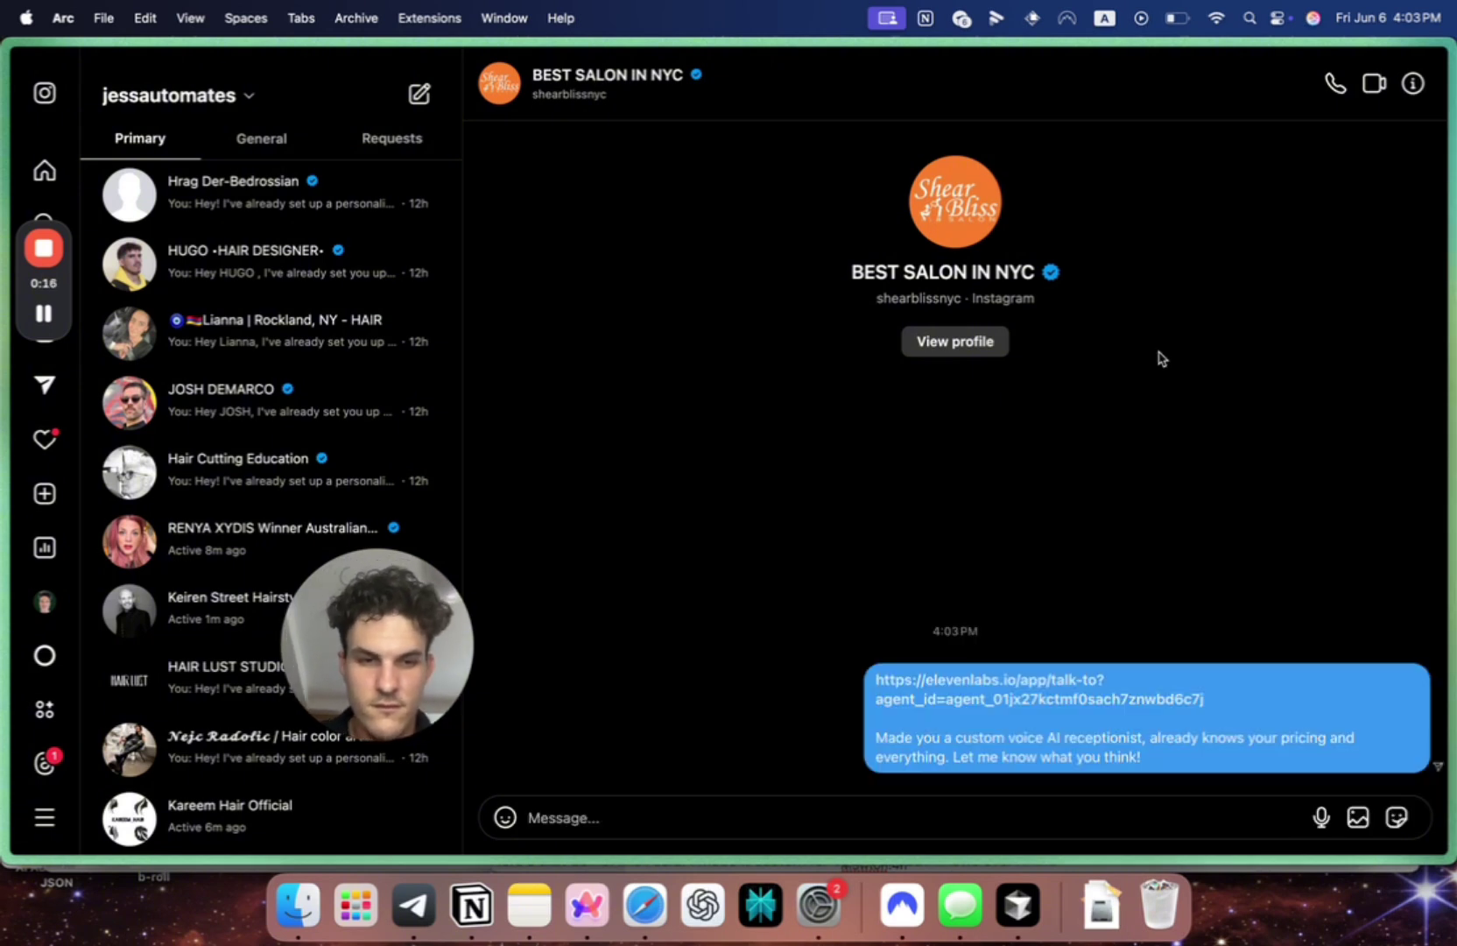